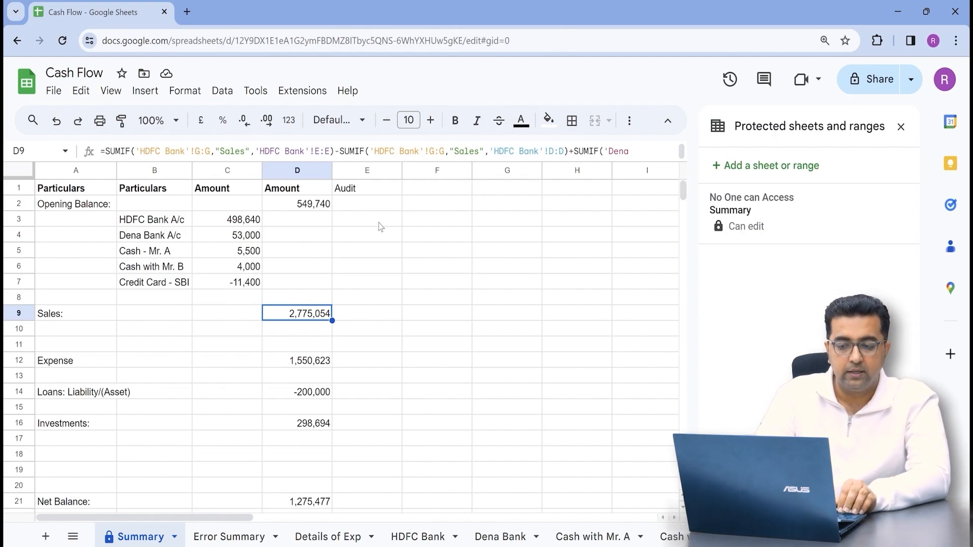
Scroll right across the Cash Flow Summary sheet to view its No One can Access protection.
scroll(381, 226, "right", 3)
Clear the Audit heading from cell E1 on the Summary sheet.
key("Home")
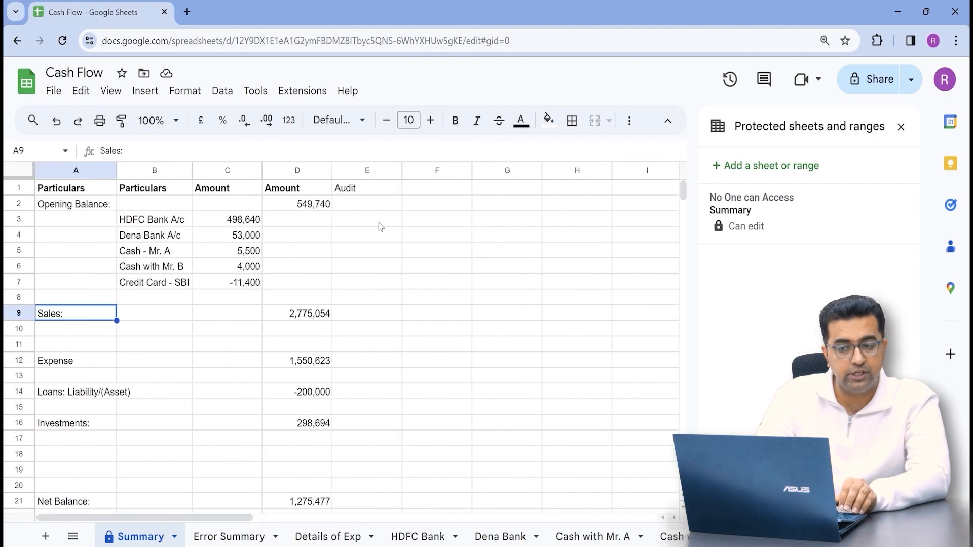
key("ctrl+Right")
key("Right")
key("ctrl+Up")
key("Delete")
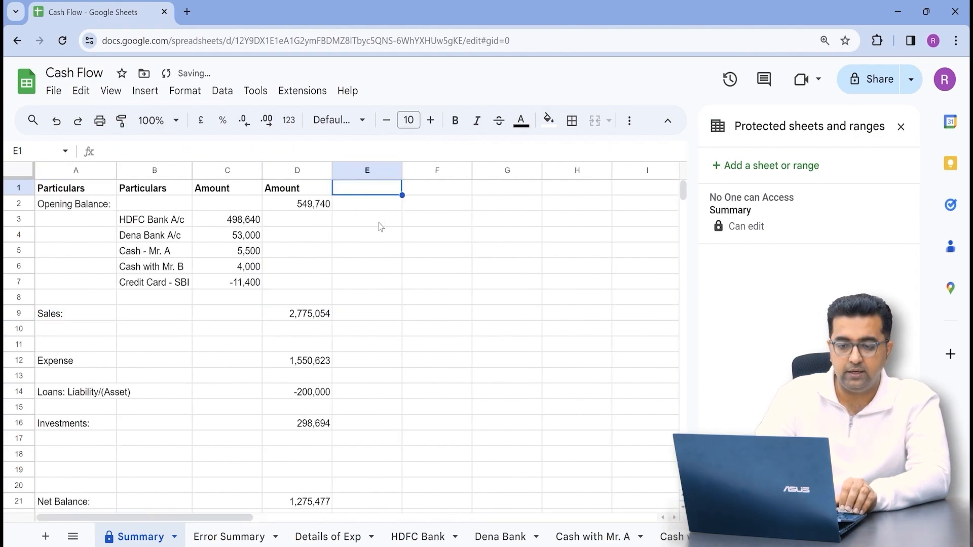
key("ctrl+Left")
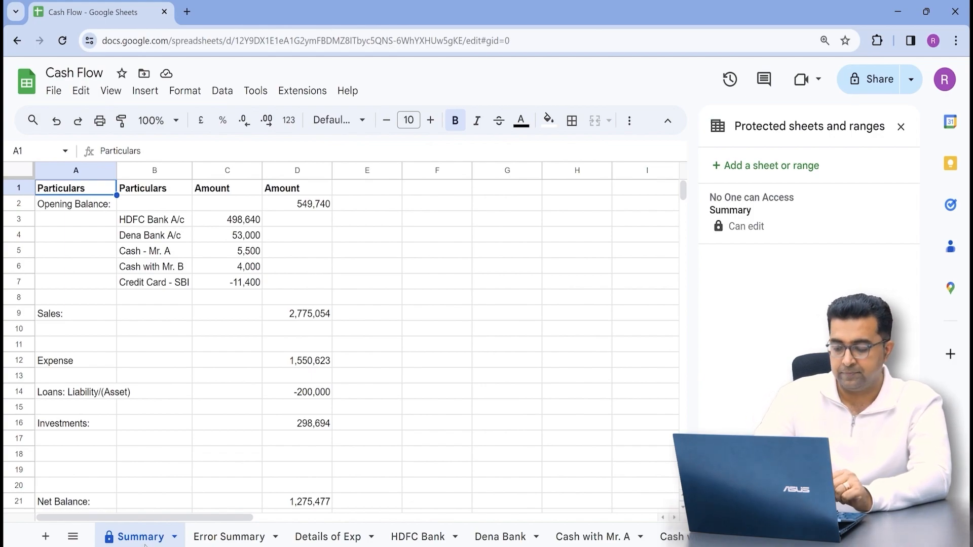
Try protecting the Summary sheet as 'Protected' and dismiss the already-protected error.
right_click(142, 541)
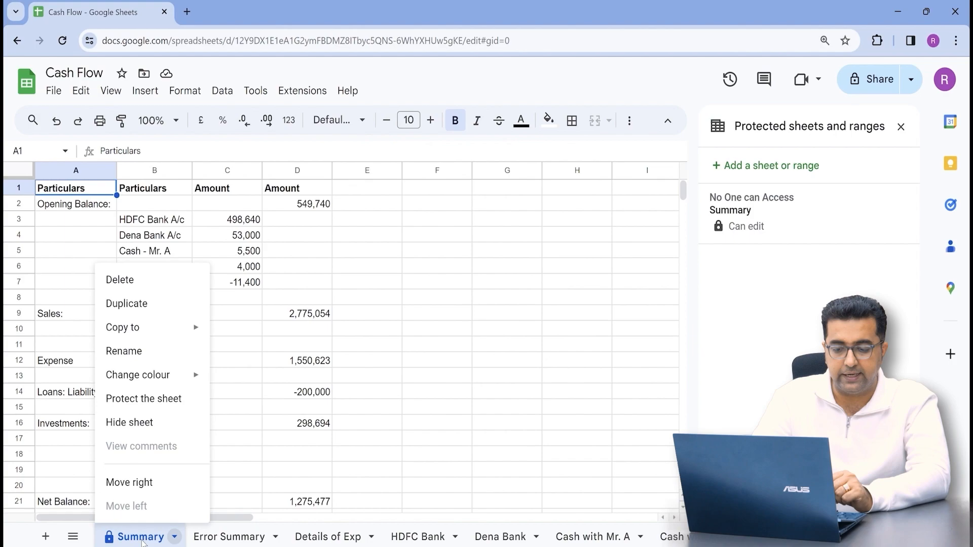
left_click(173, 399)
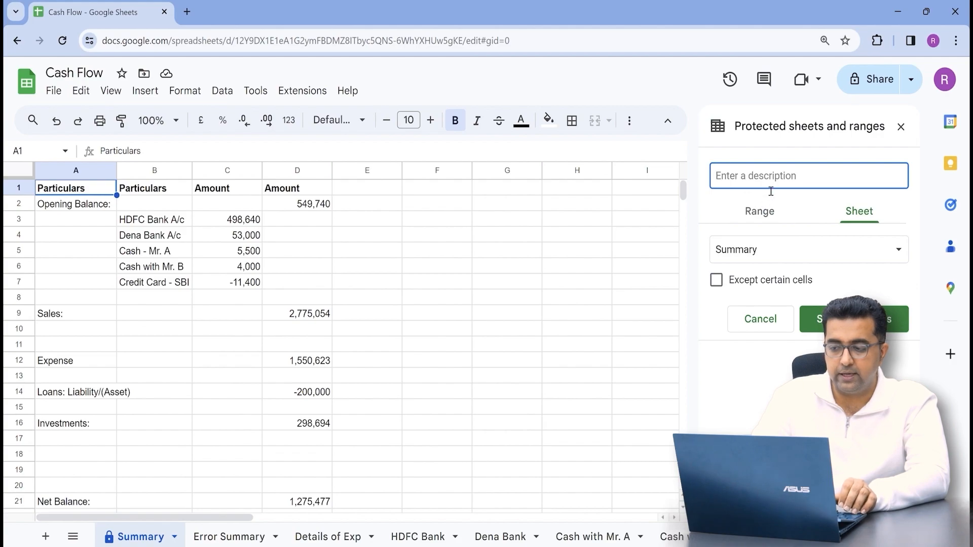
type("P")
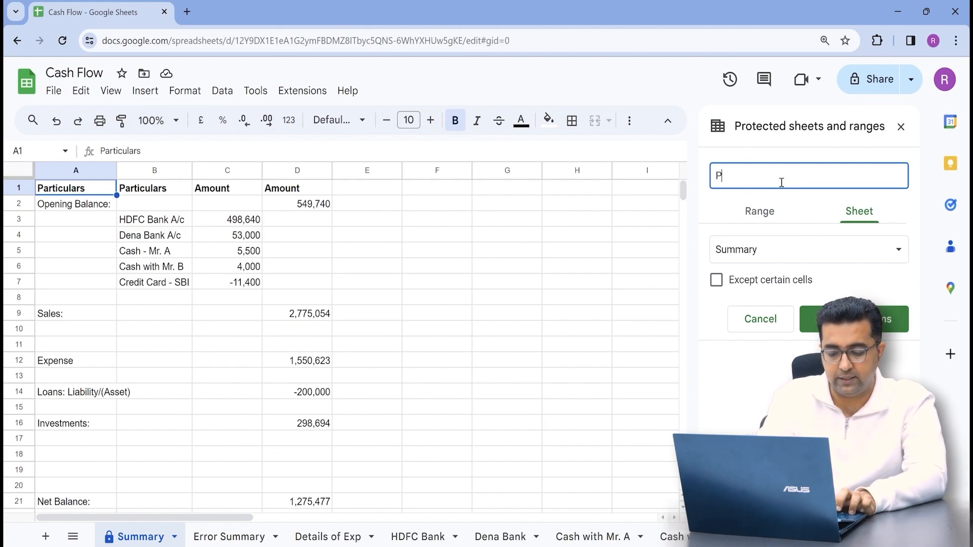
type("rotected")
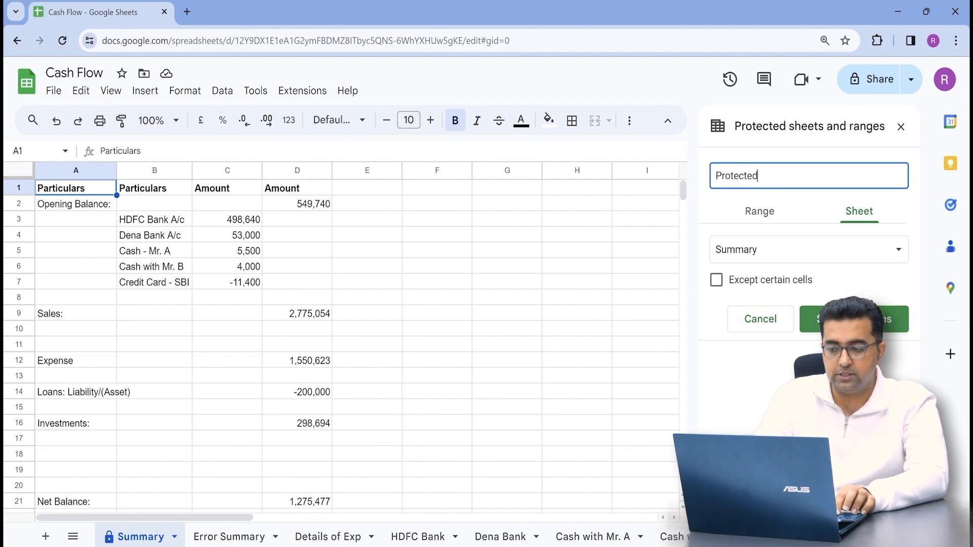
left_click(853, 319)
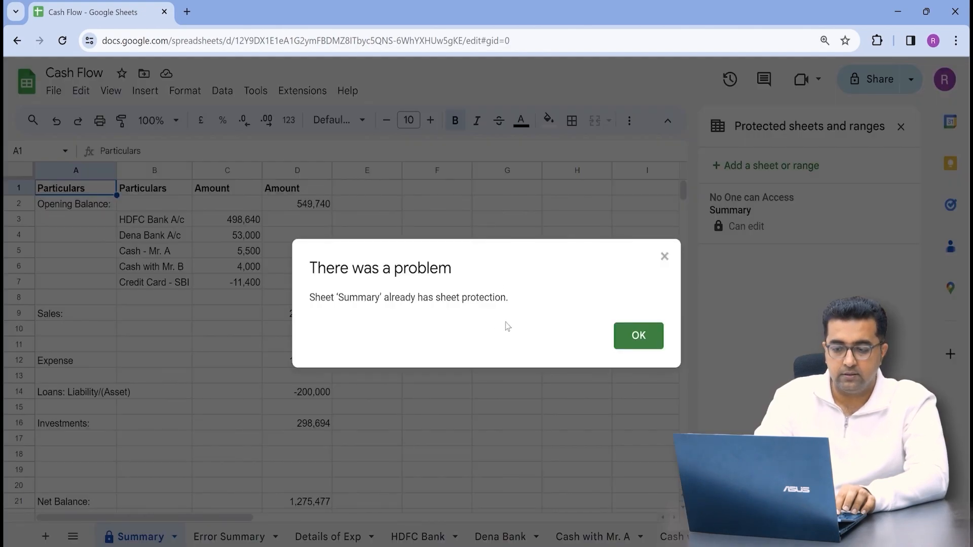
left_click(640, 337)
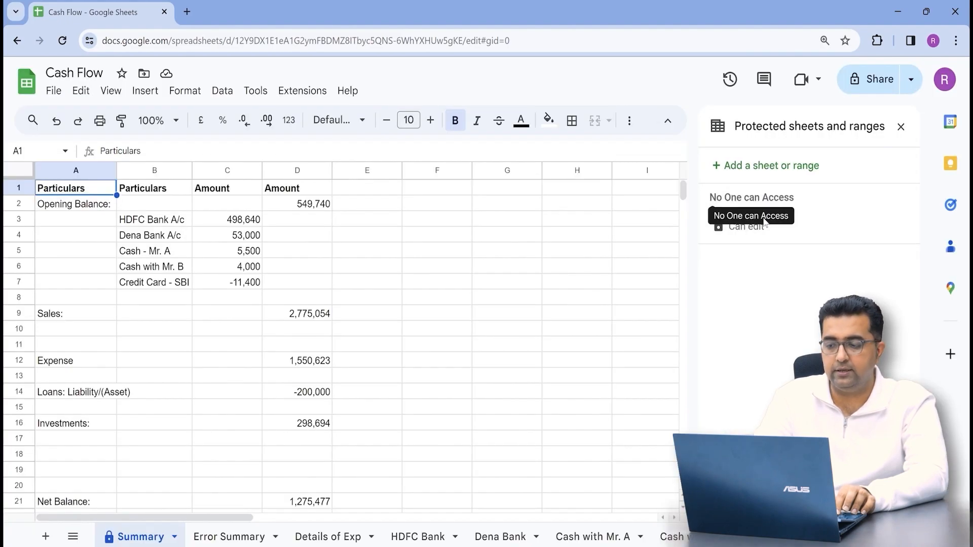
Remove the existing No One can Access protection from the Summary sheet.
left_click(825, 231)
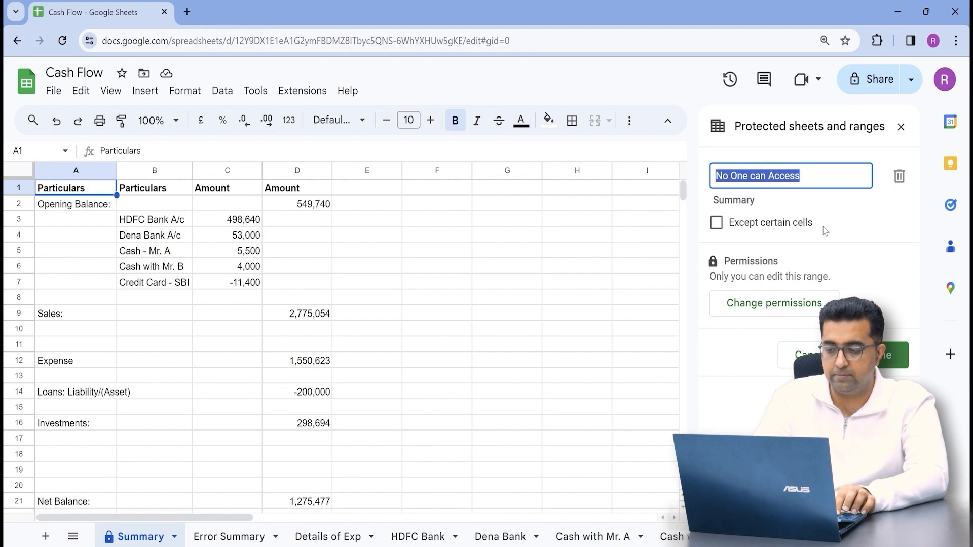
left_click(811, 355)
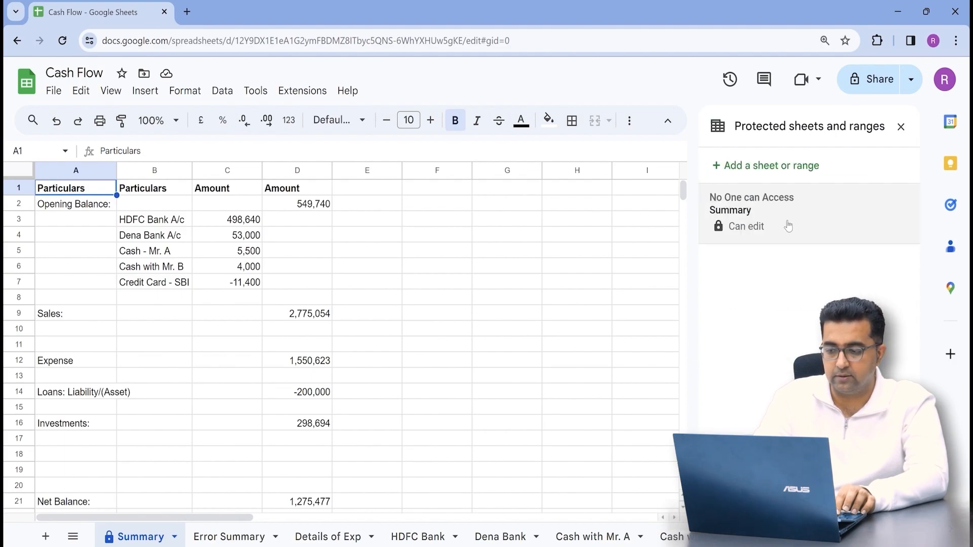
left_click(788, 226)
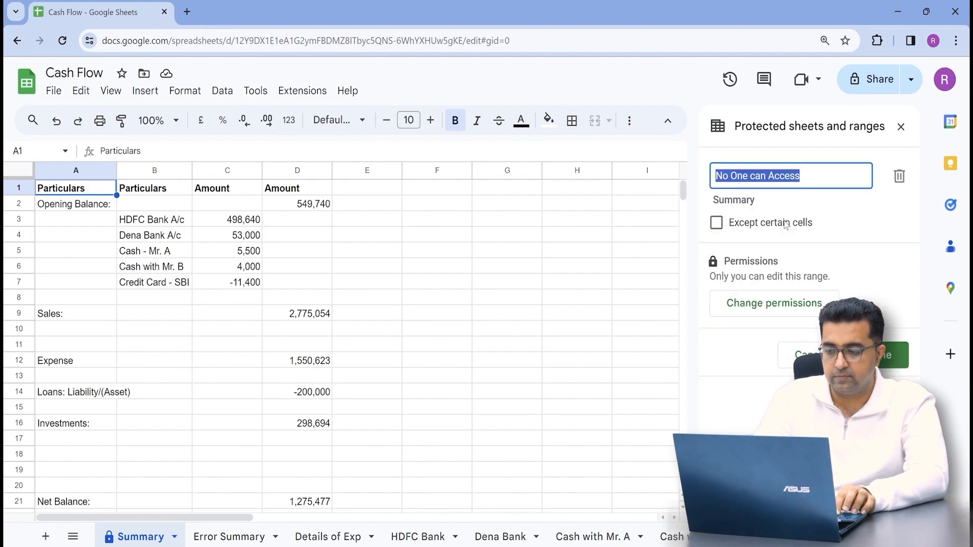
left_click(901, 183)
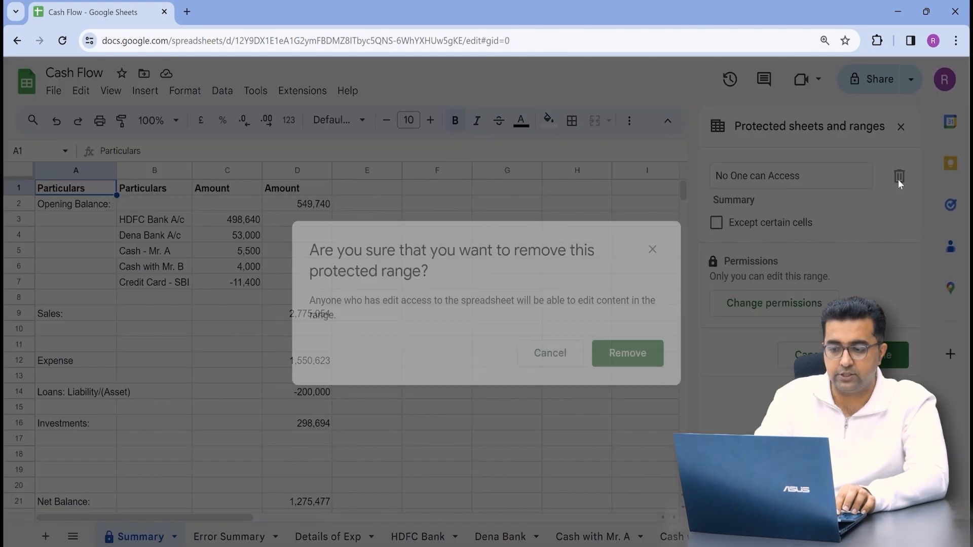
left_click(646, 354)
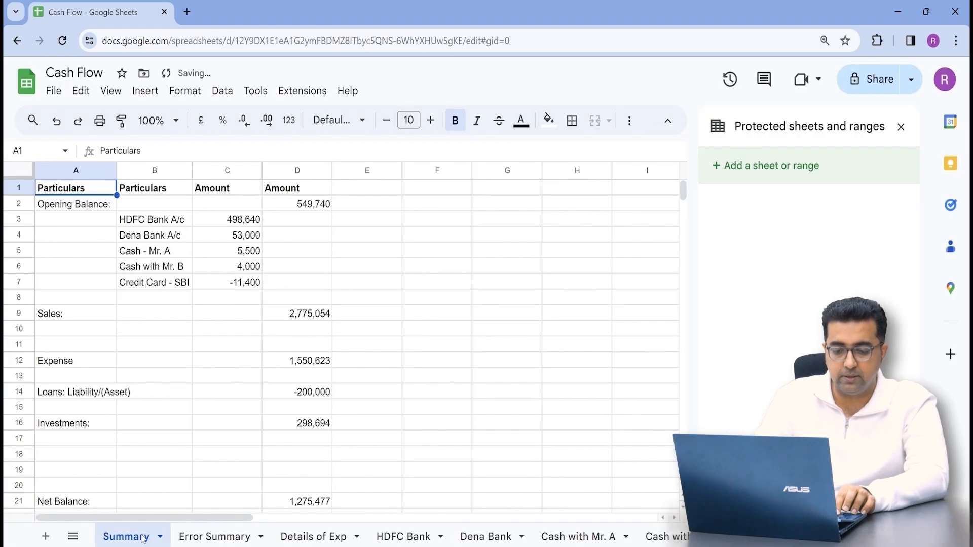
Protect the Summary sheet with the description 'Protected' and proceed to its permissions.
left_click(161, 537)
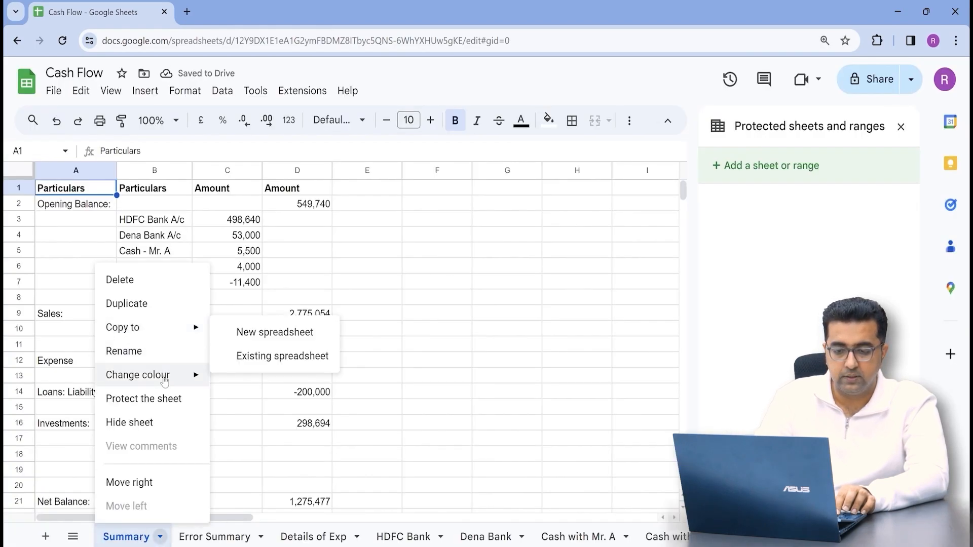
left_click(152, 398)
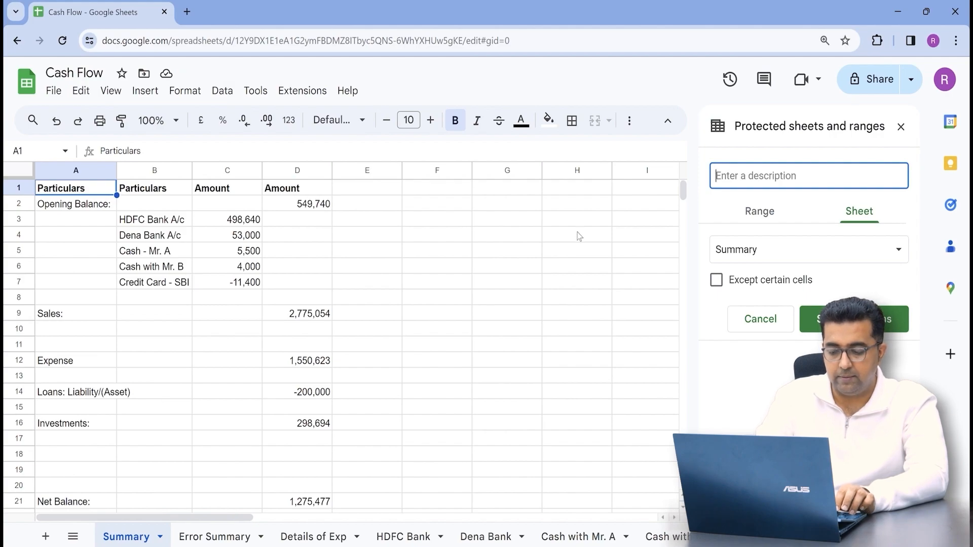
type("Protected")
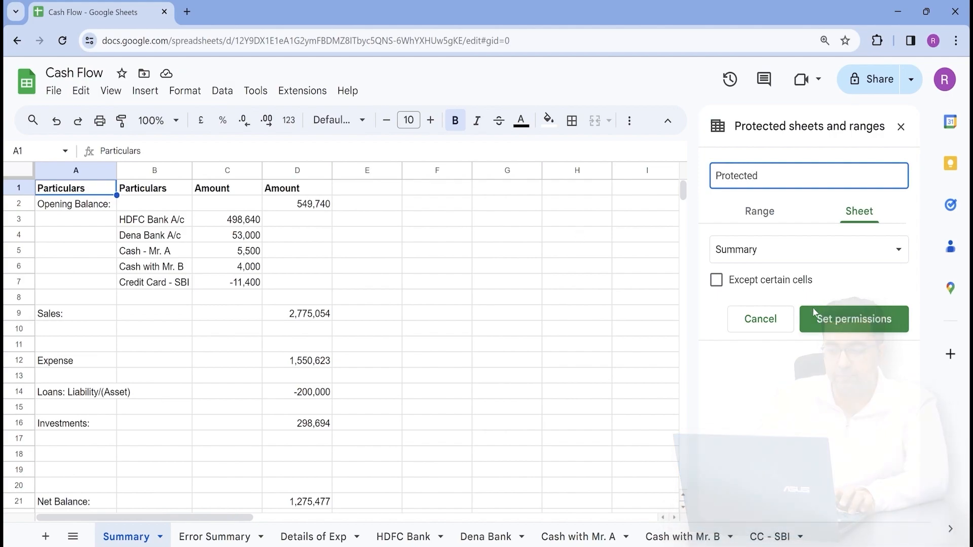
left_click(822, 324)
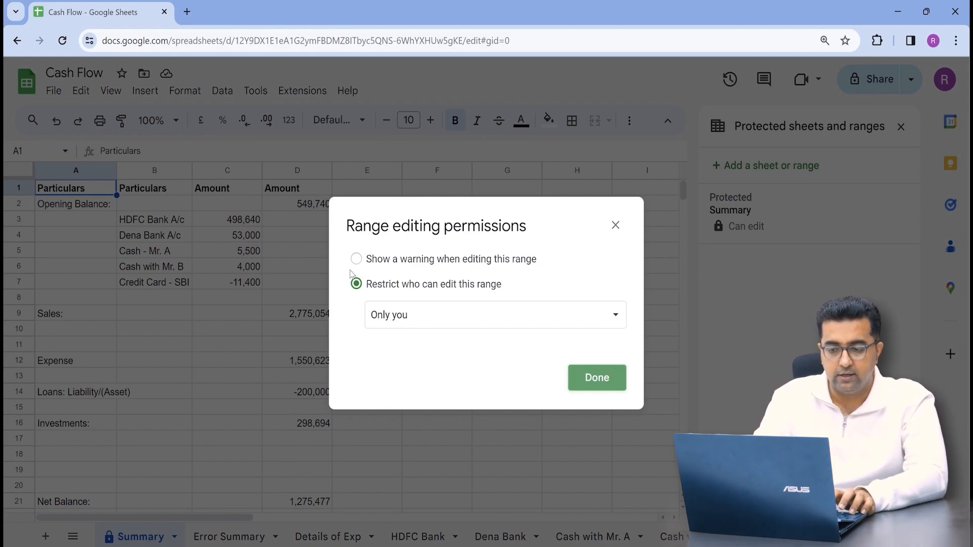
Set Summary editing permissions to Custom, add one extra editor by e-mail, and save.
left_click(409, 320)
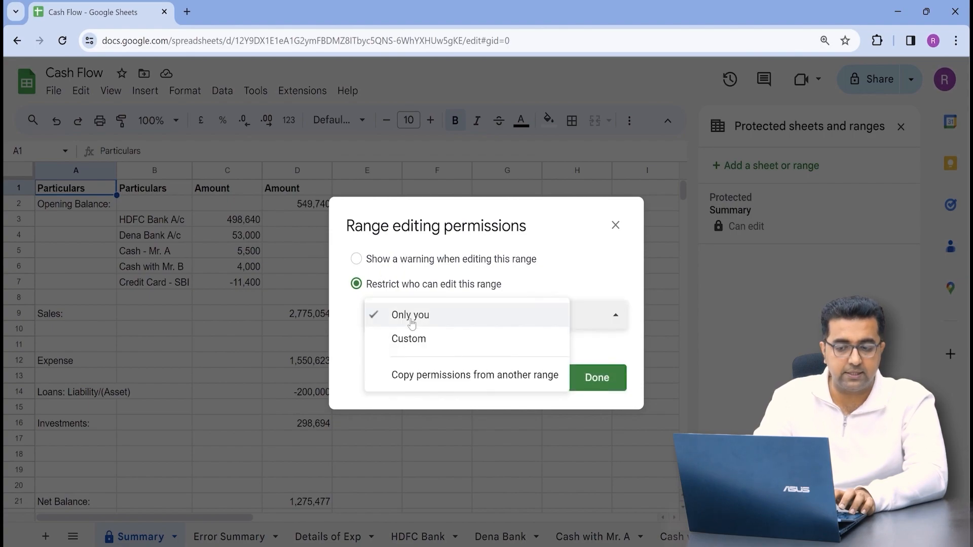
left_click(416, 339)
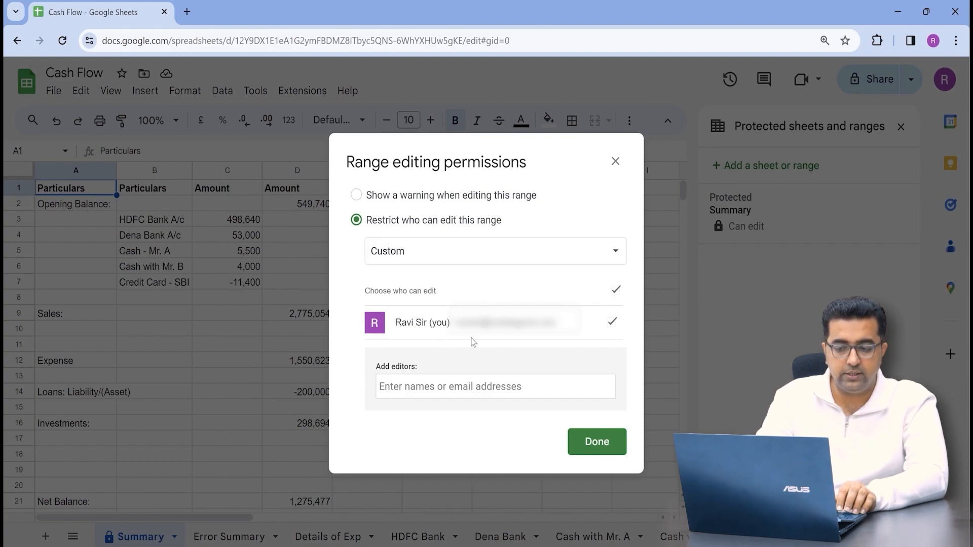
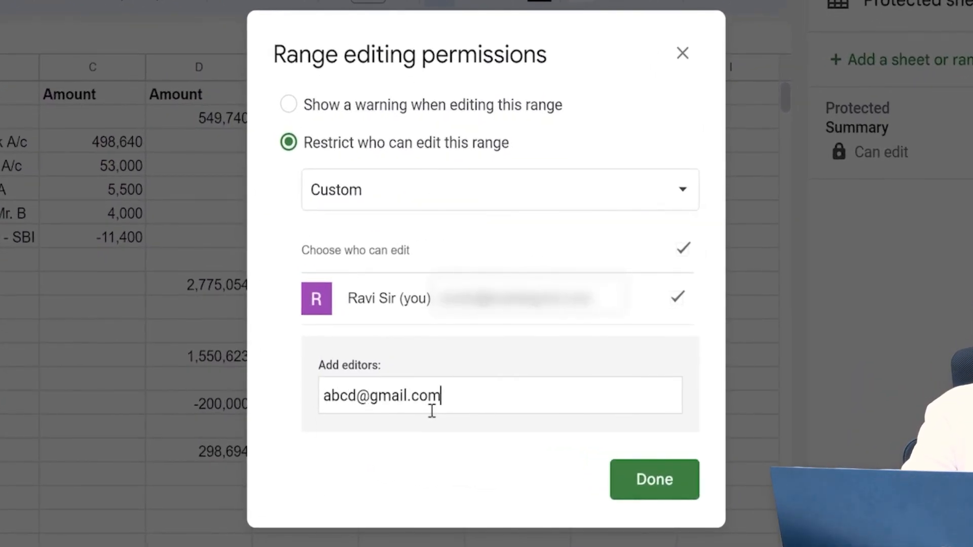
left_click(455, 448)
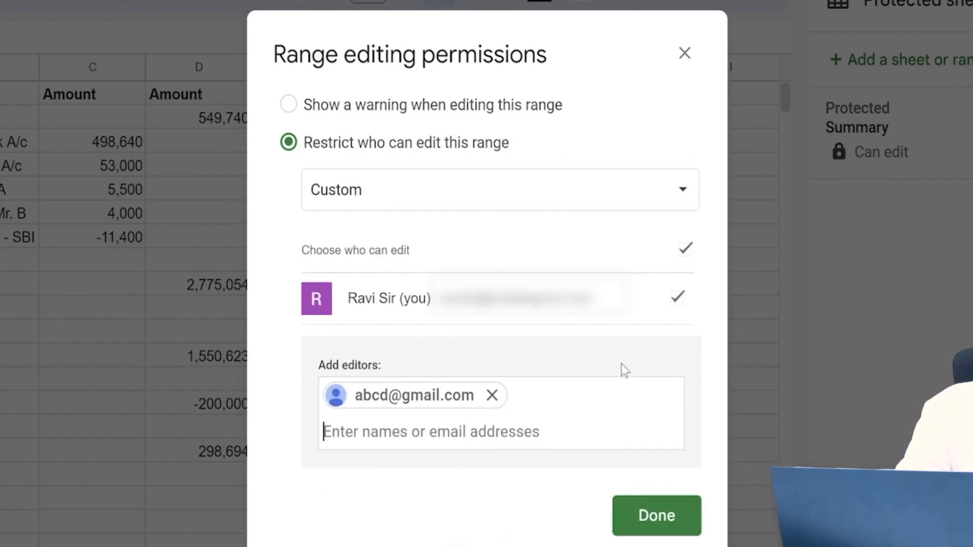
left_click(650, 519)
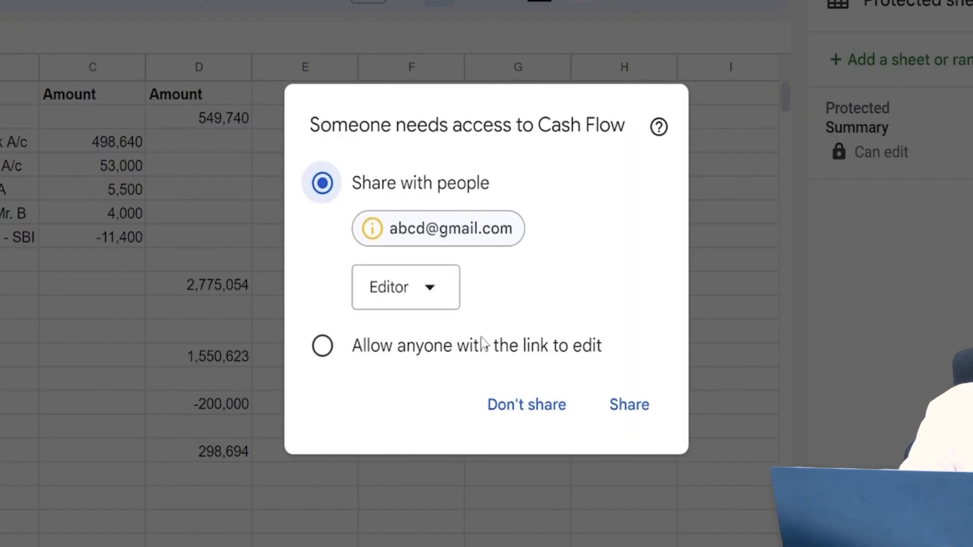
Check the offered Editor access level, then decline sharing Cash Flow with the new editor.
left_click(445, 300)
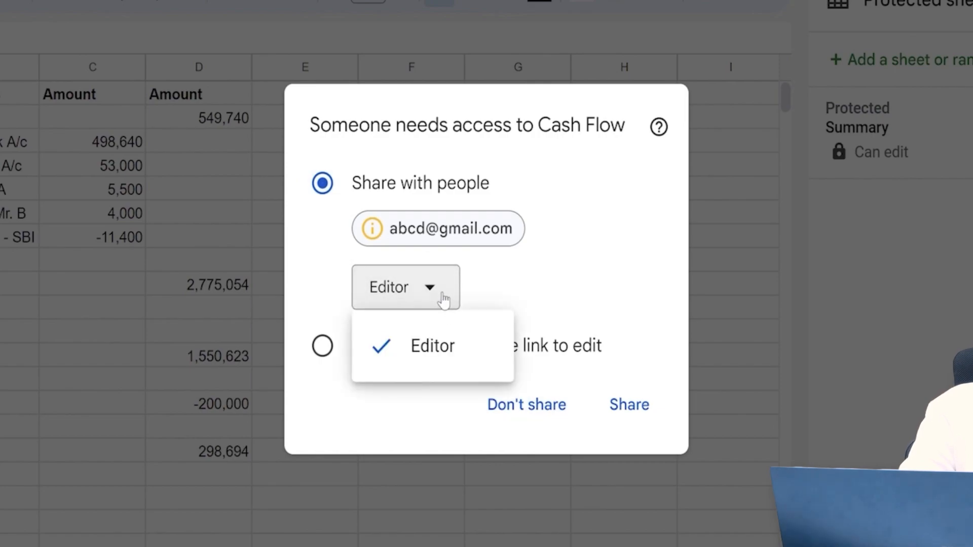
left_click(445, 300)
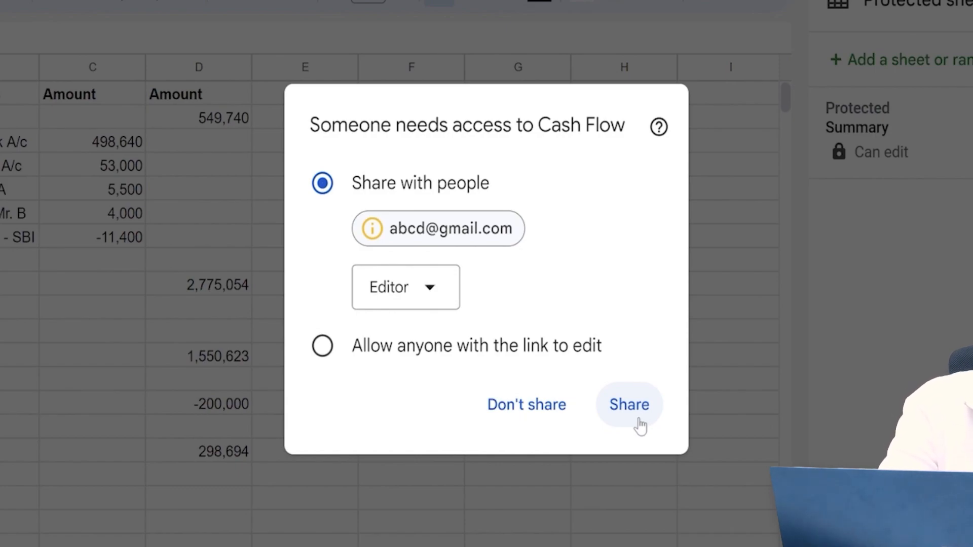
left_click(531, 410)
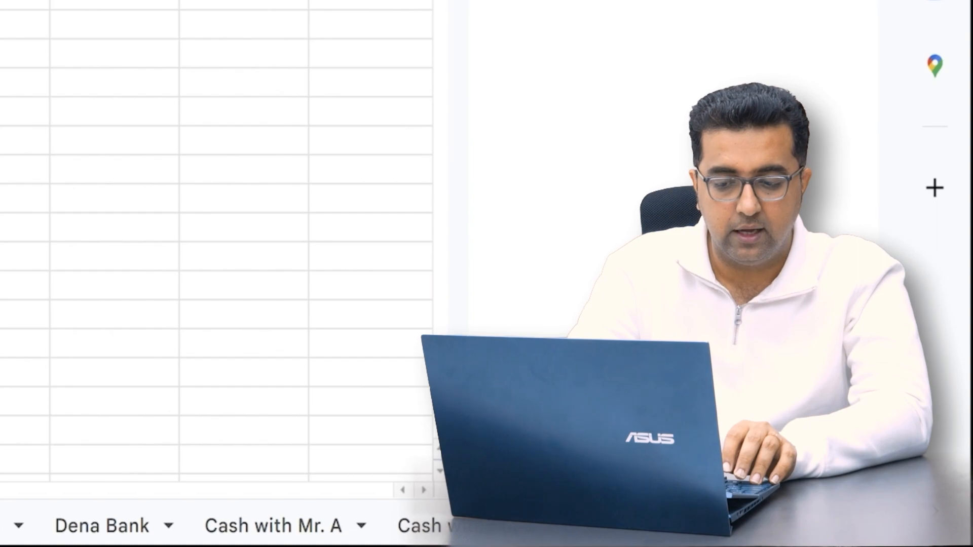
Select HDFC Bank columns A:E and start a protected range described 'Accountant'.
key("ctrl+shift+Page_Down")
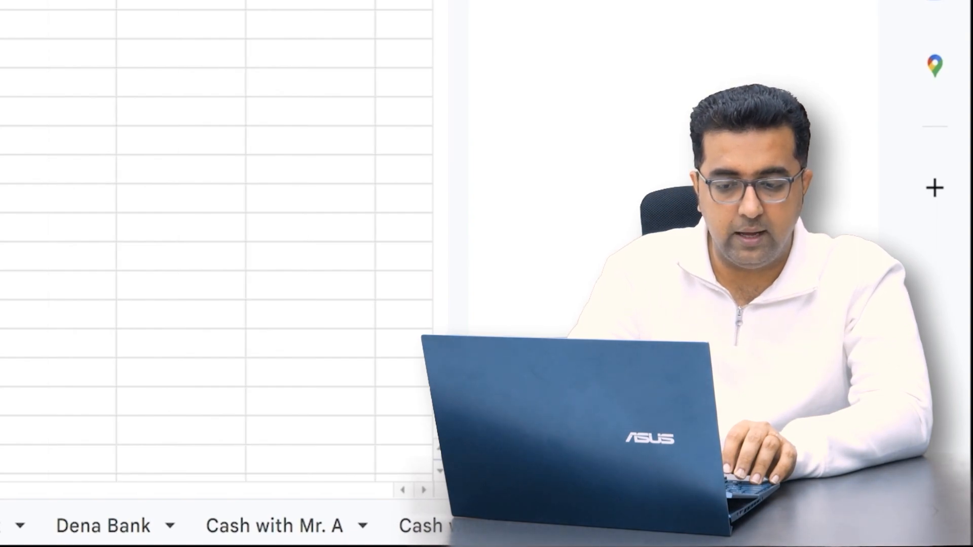
left_click(1, 528)
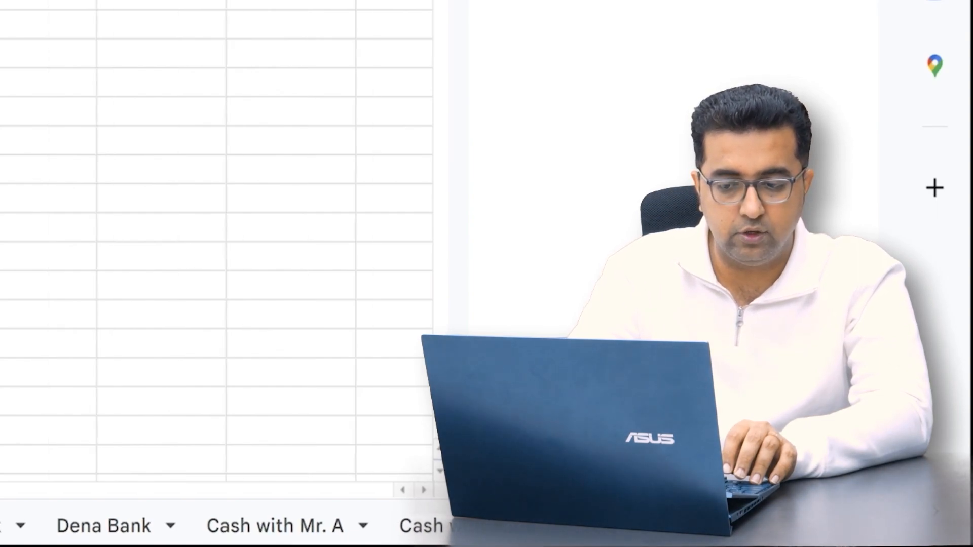
left_click(2, 527)
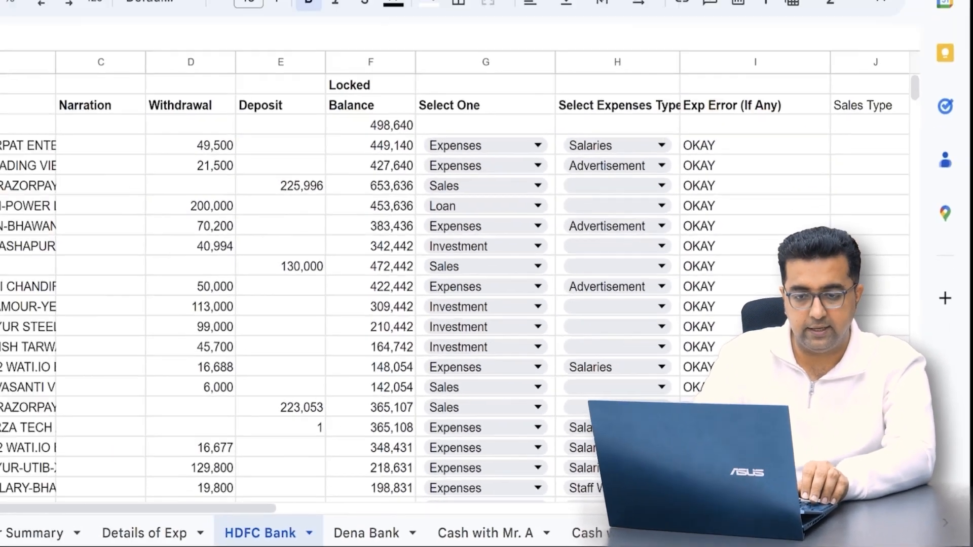
left_click(77, 178)
key("shift+Right")
key("shift+Right")
key("shift+Right")
key("shift+Right")
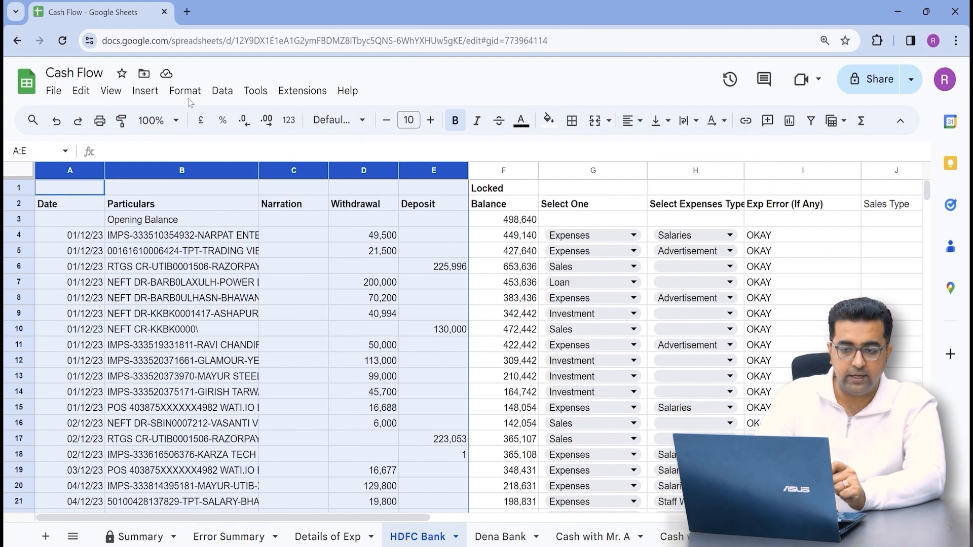
left_click(222, 91)
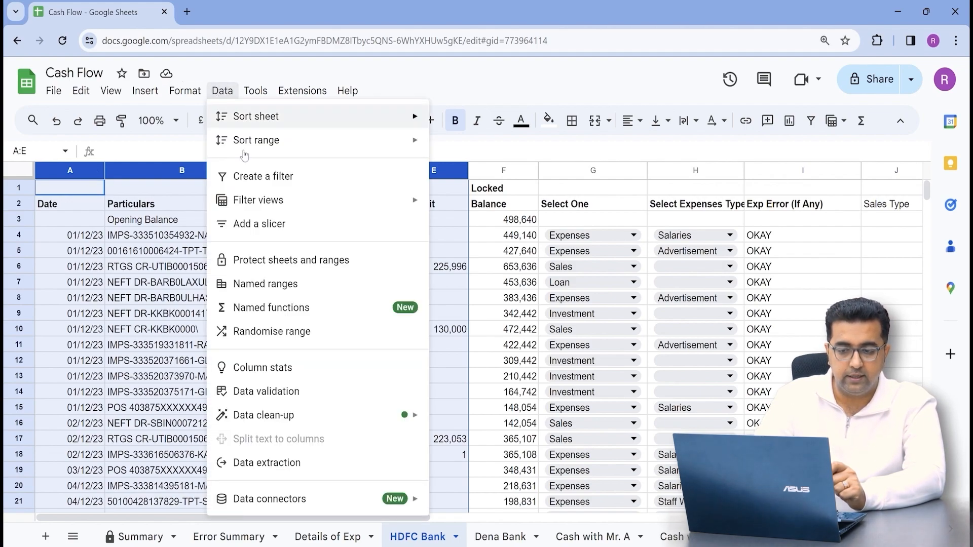
left_click(298, 263)
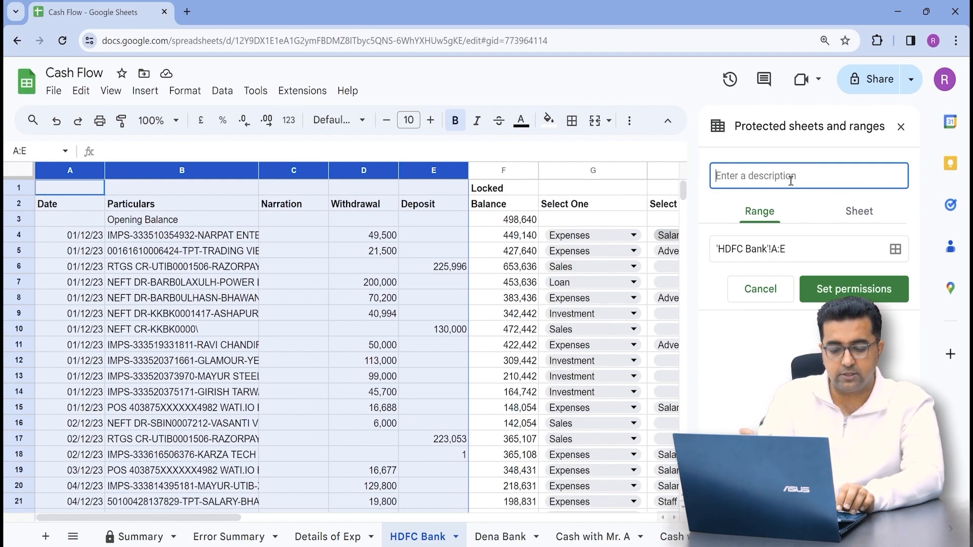
type("Accoun")
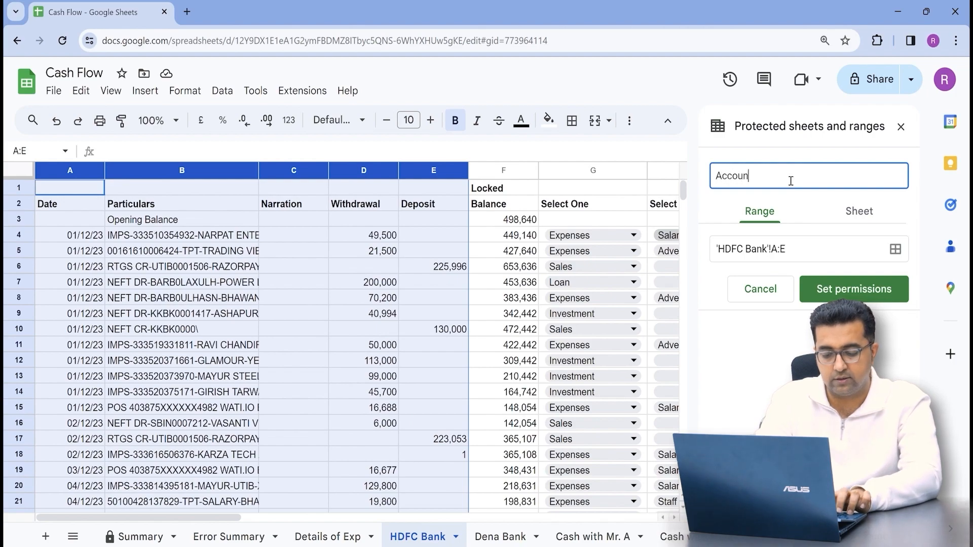
type("tant")
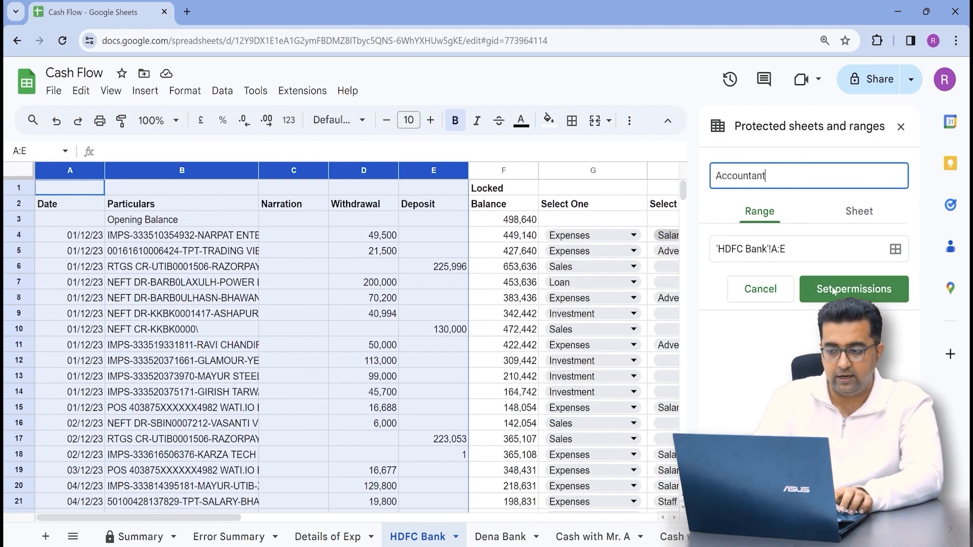
Make the Accountant range editable by Custom editors including Accounts TL, and share the workbook with them.
left_click(833, 290)
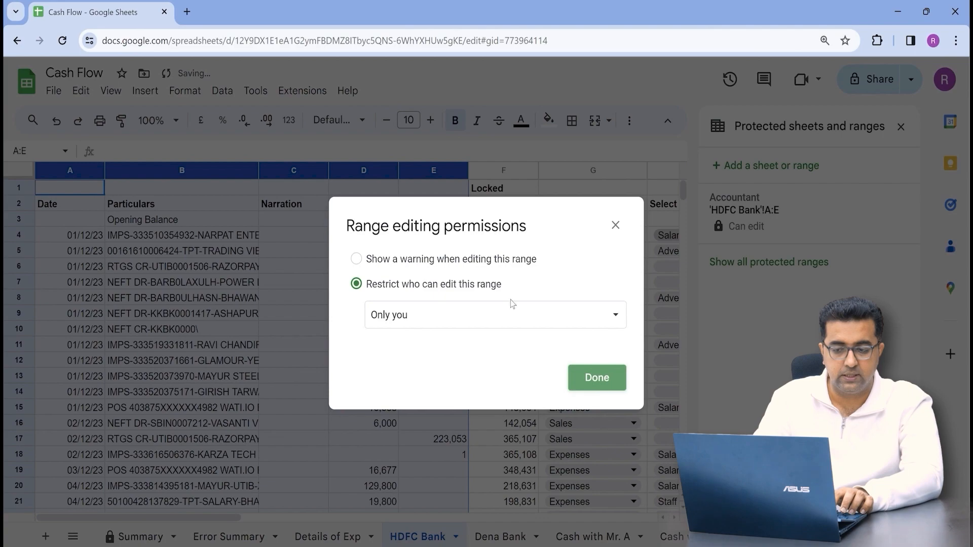
left_click(445, 311)
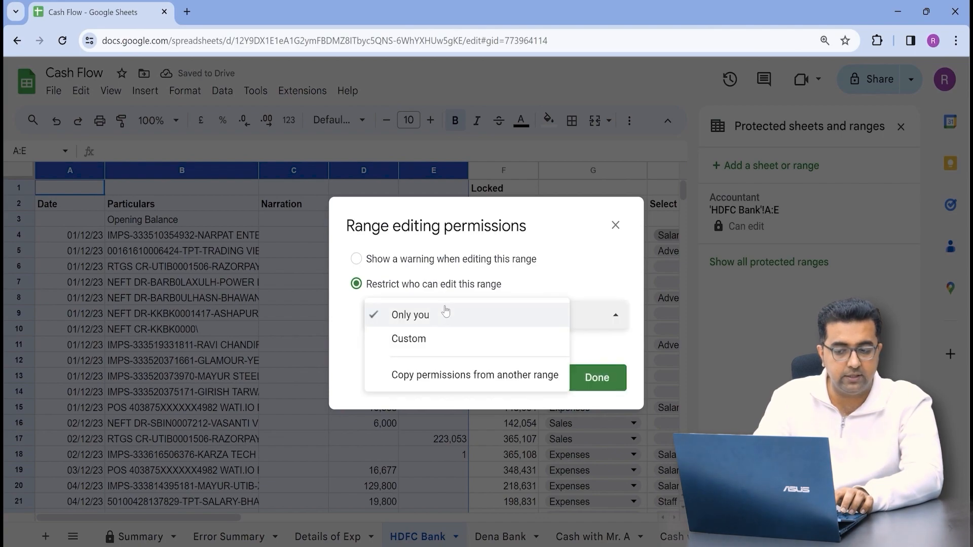
left_click(431, 338)
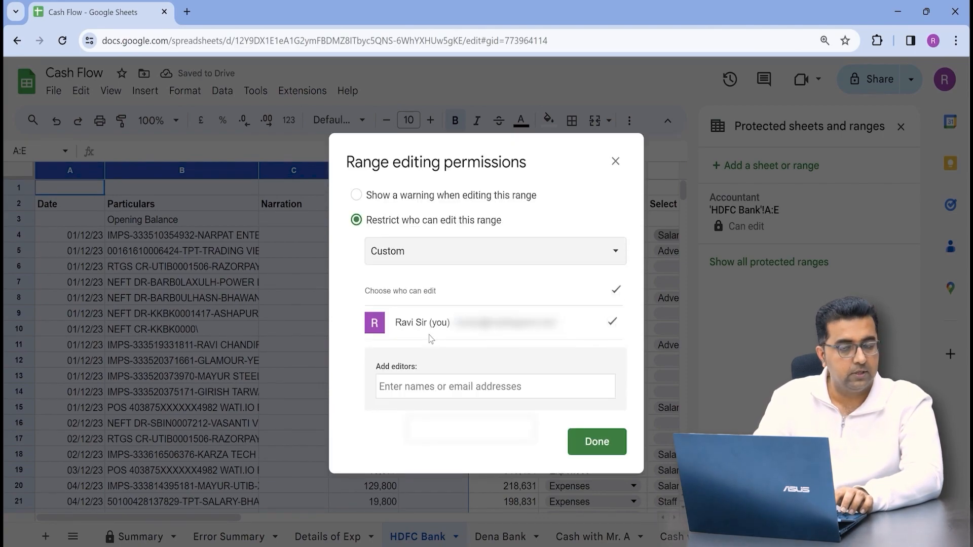
left_click(448, 389)
type("accou")
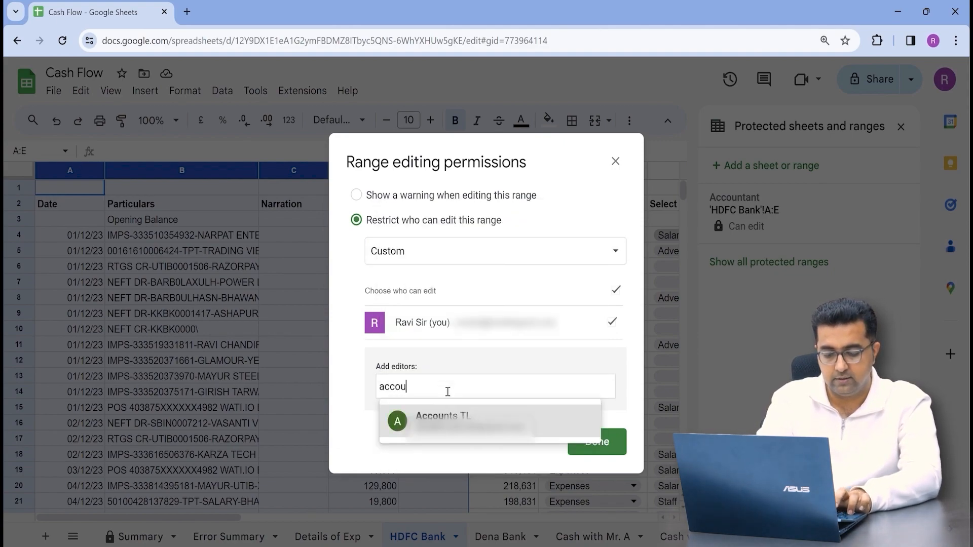
type("nt")
key("Return")
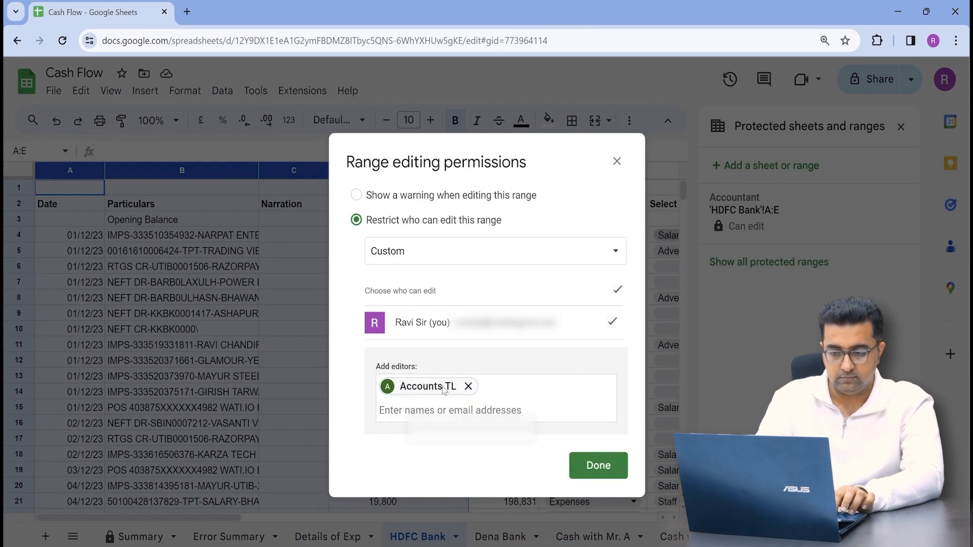
mouse_move(443, 388)
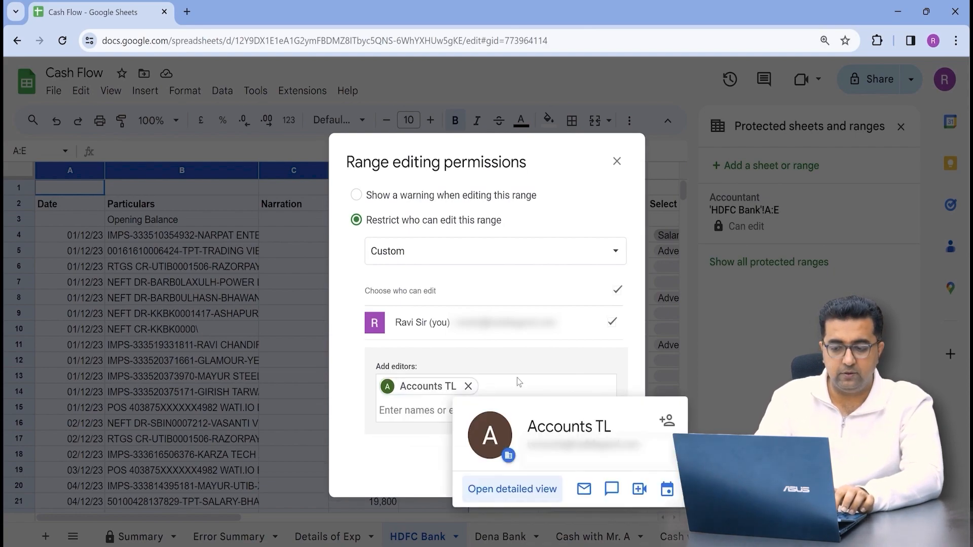
left_click(601, 473)
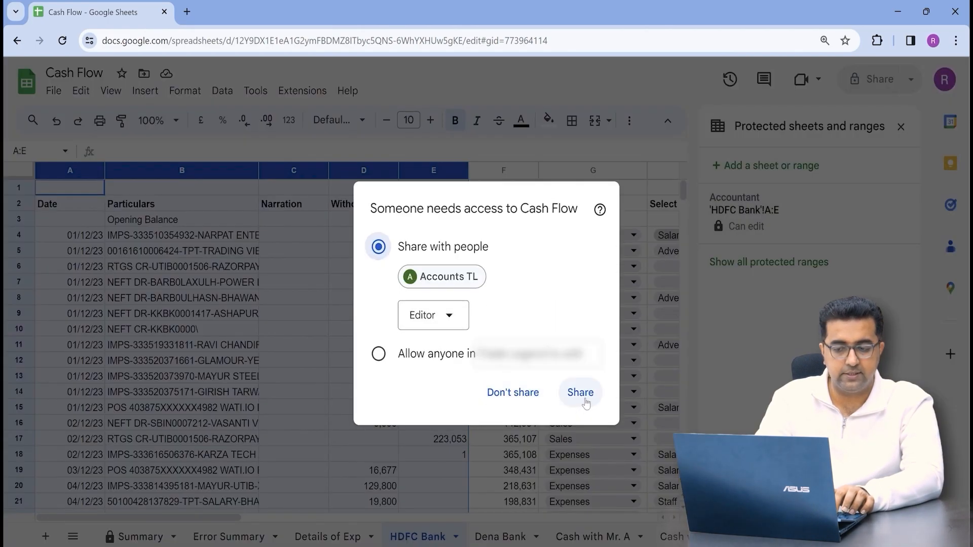
left_click(586, 401)
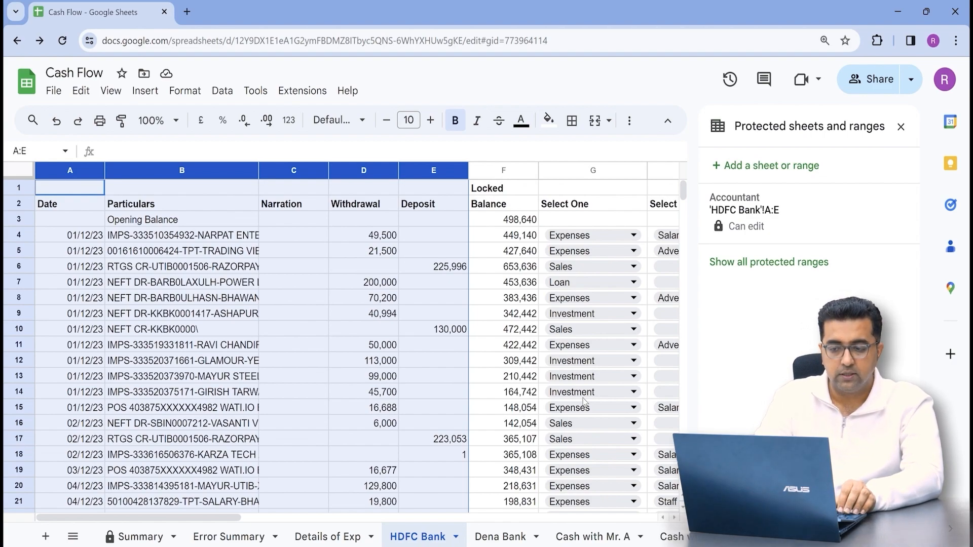
Select all of column F, headed 'Locked', on the HDFC Bank sheet.
key("Right")
key("Right")
key("Right")
key("Right")
key("Right")
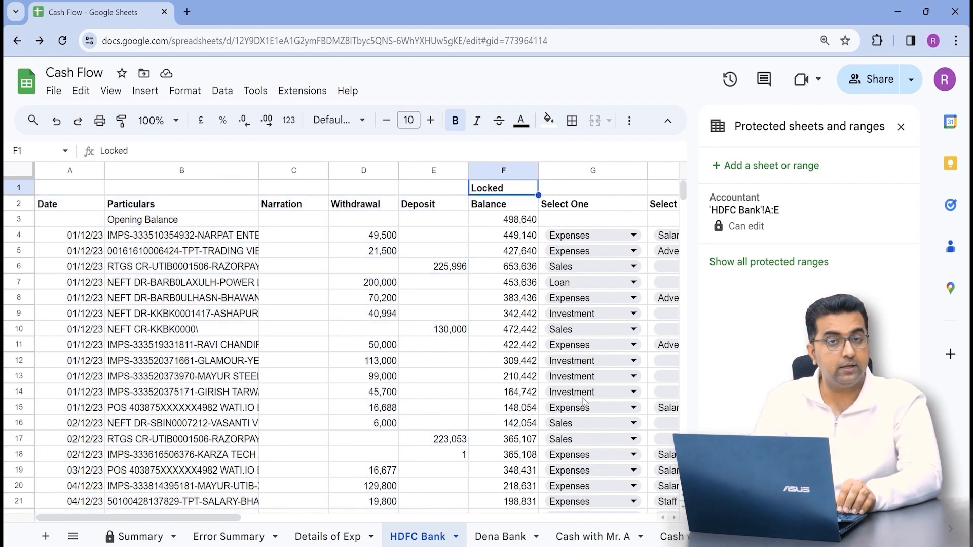
key("Right")
key("Right")
key("Right")
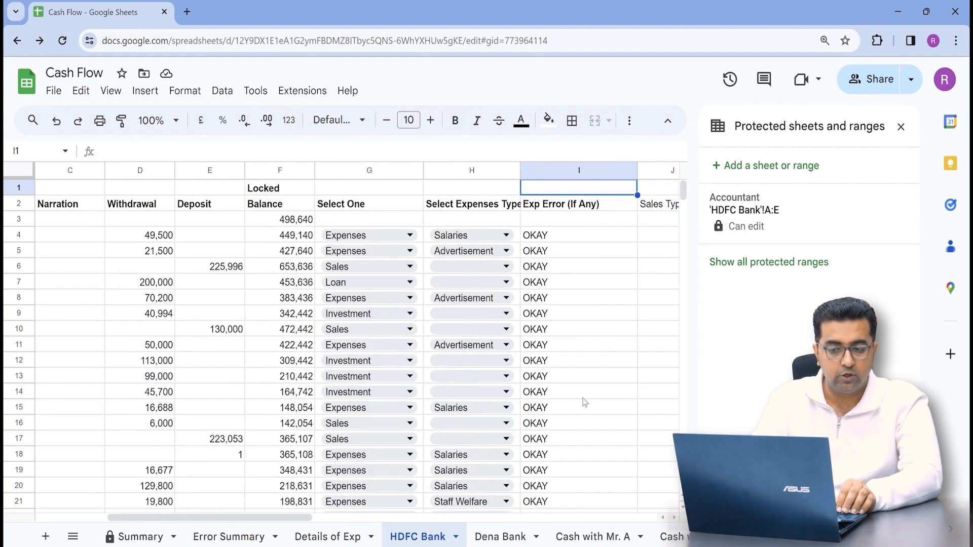
key("Left")
key("Left")
key("Left")
key("Down")
key("Right")
key("Down")
key("Down")
key("Left")
key("Down")
key("Down")
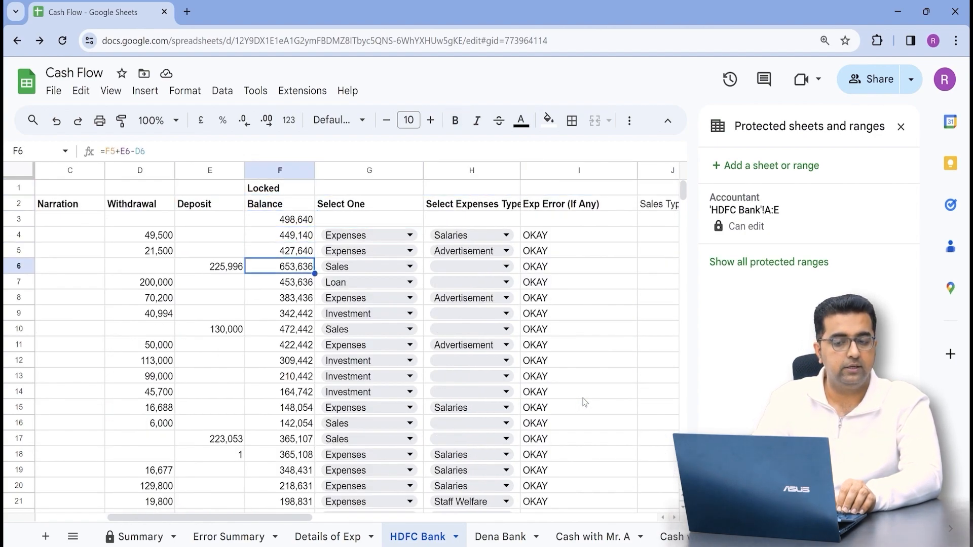
key("Down")
key("Down")
key("ctrl+Up")
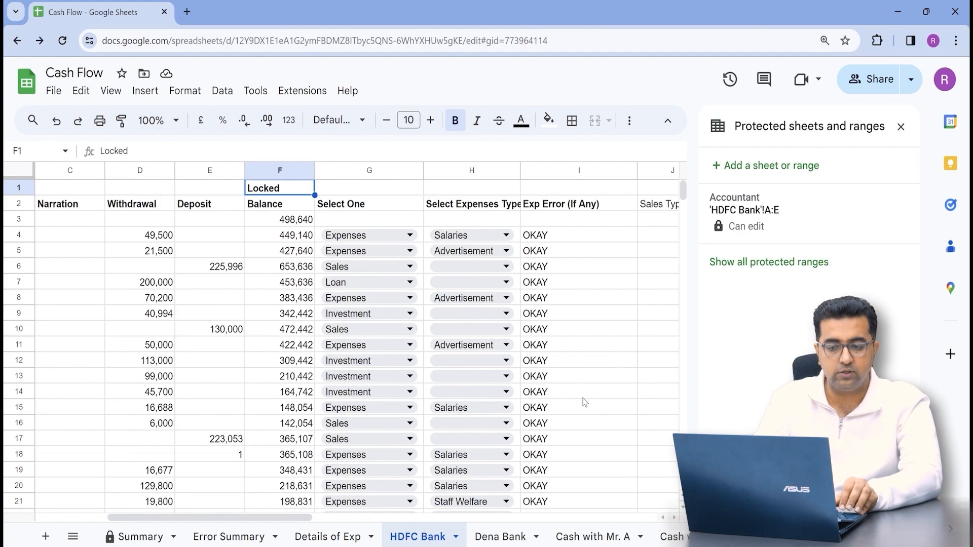
key("ctrl+space")
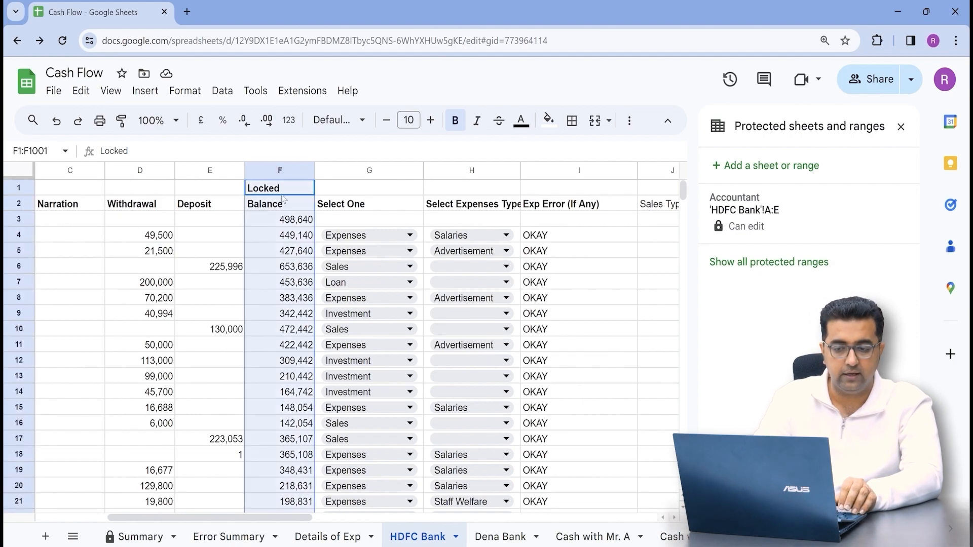
Protect column F as a range with editing restricted to Only you.
right_click(280, 234)
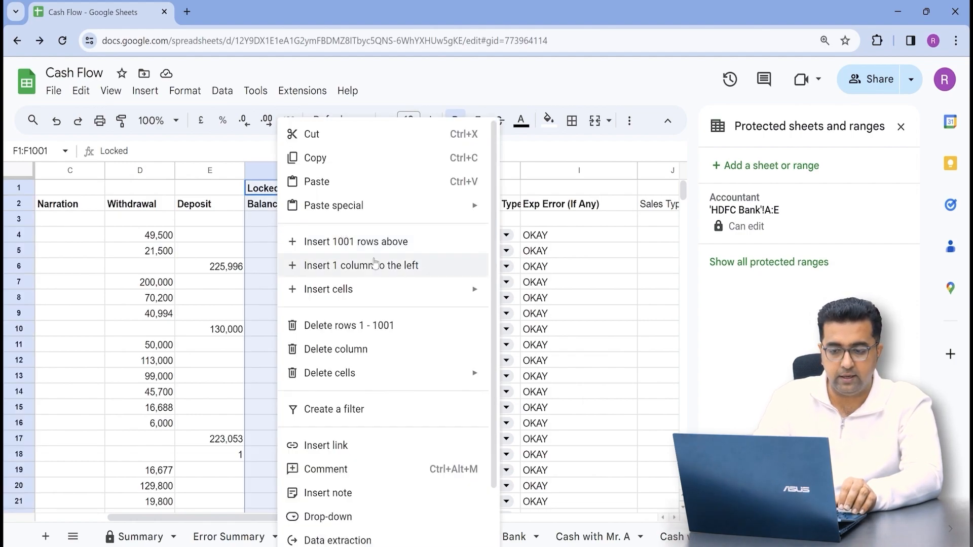
scroll(361, 426, "down", 2)
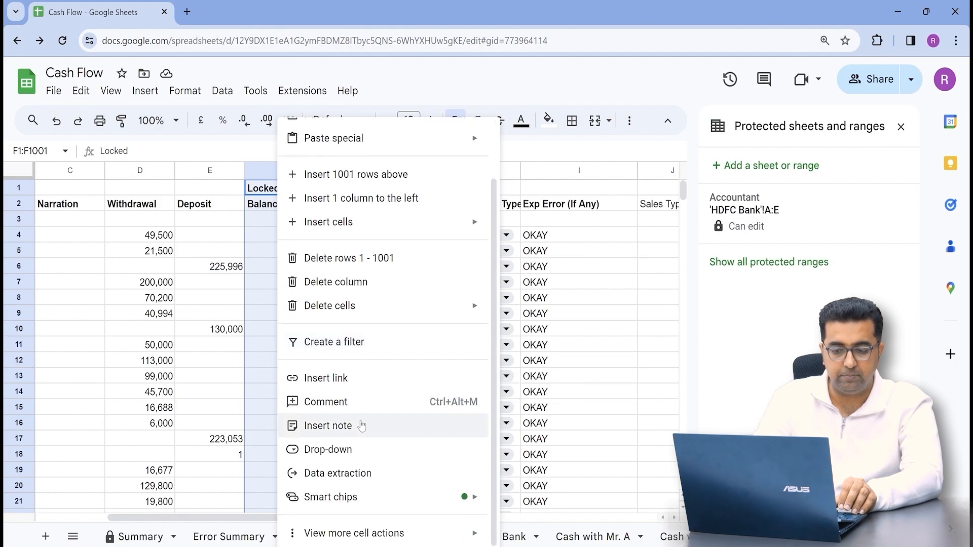
scroll(388, 357, "up", 2)
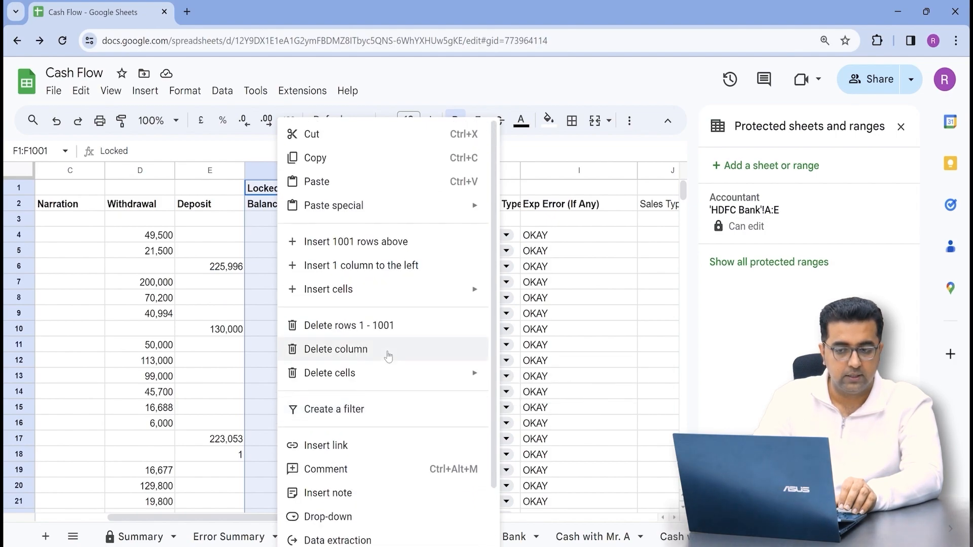
left_click(222, 90)
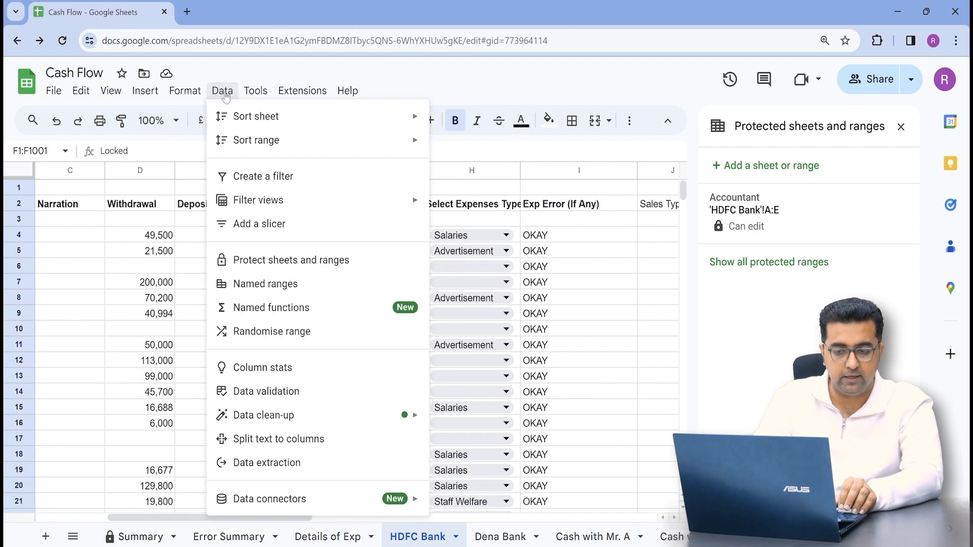
left_click(287, 258)
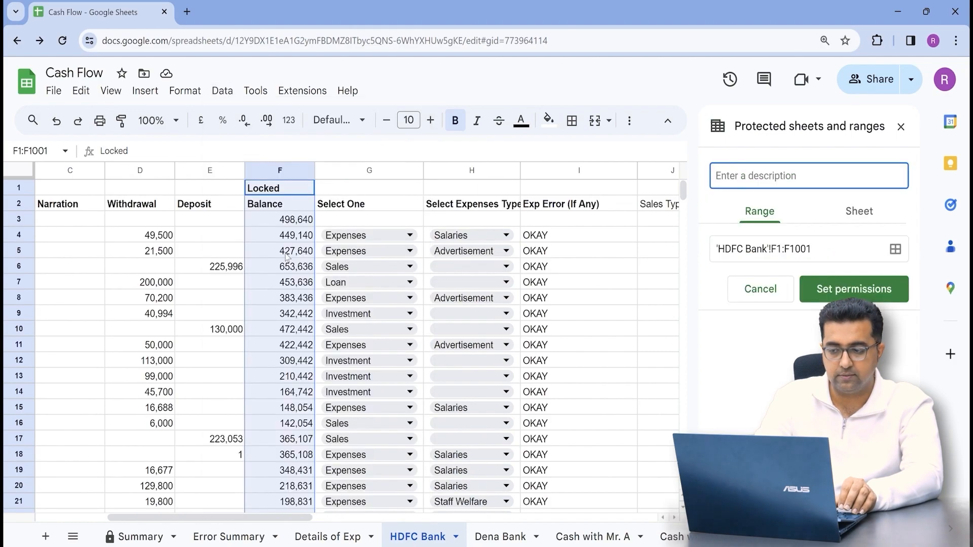
left_click(840, 290)
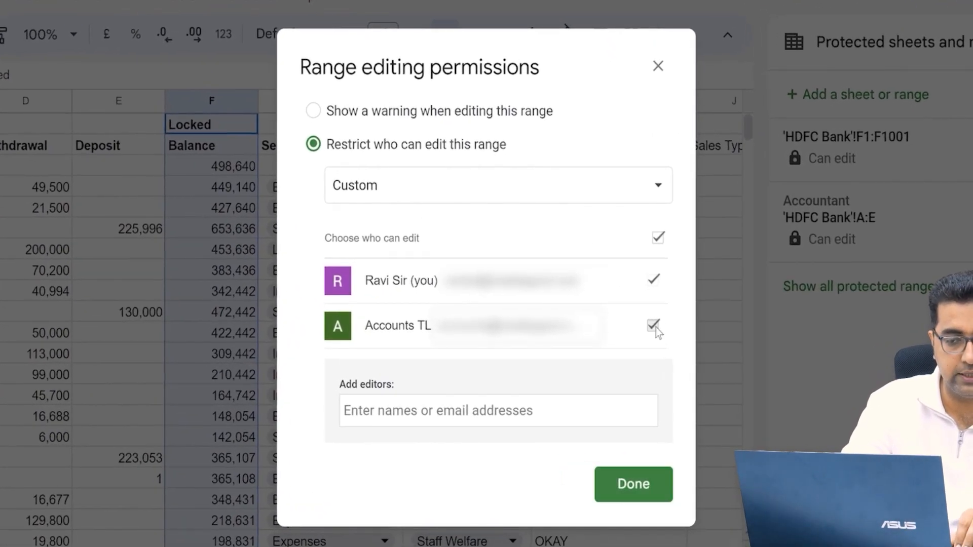
left_click(654, 326)
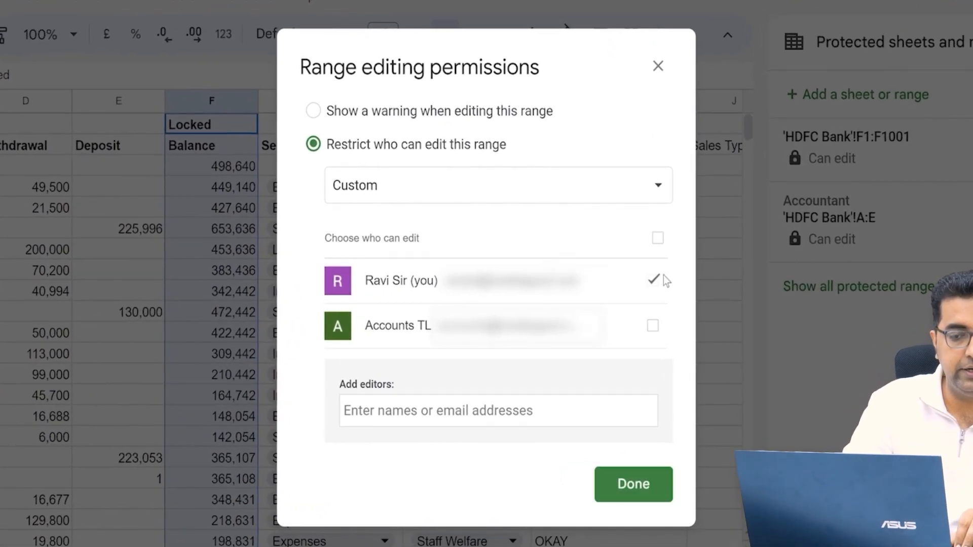
left_click(473, 191)
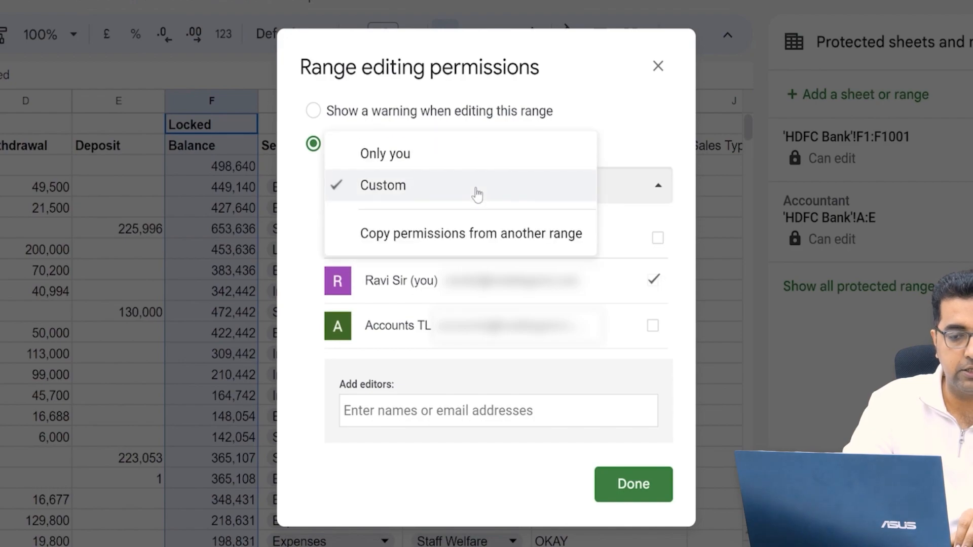
left_click(464, 162)
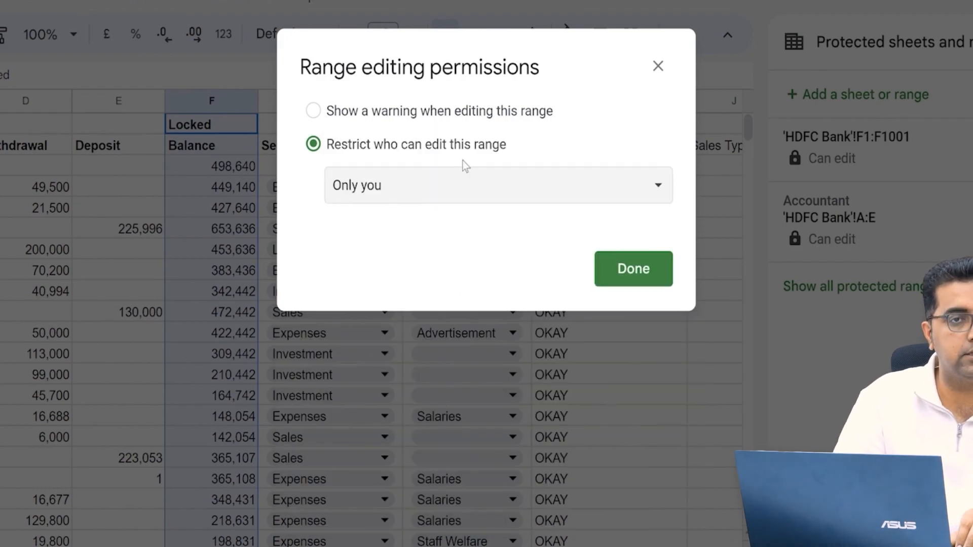
left_click(631, 266)
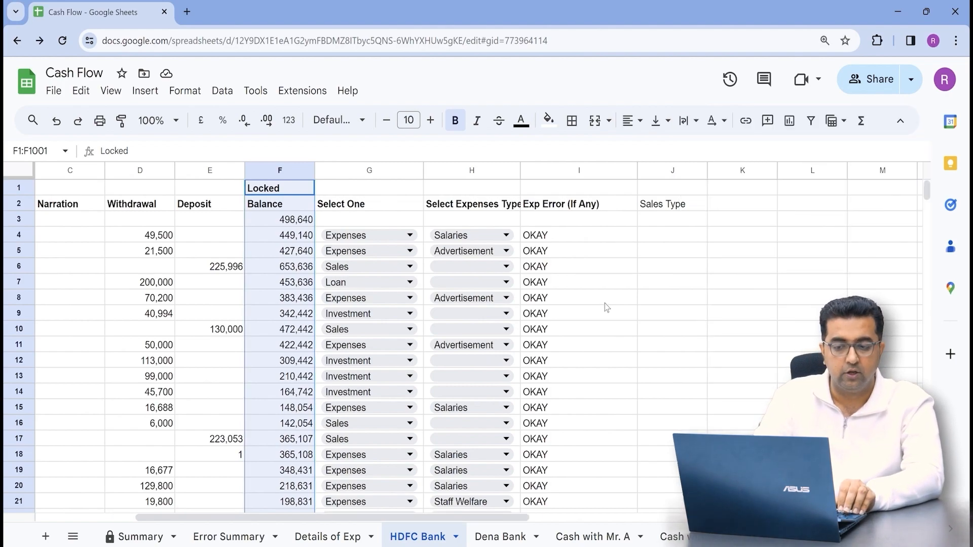
key("ctrl+Home")
key("Right")
key("Right")
key("Right")
key("Right")
key("Right")
key("Down")
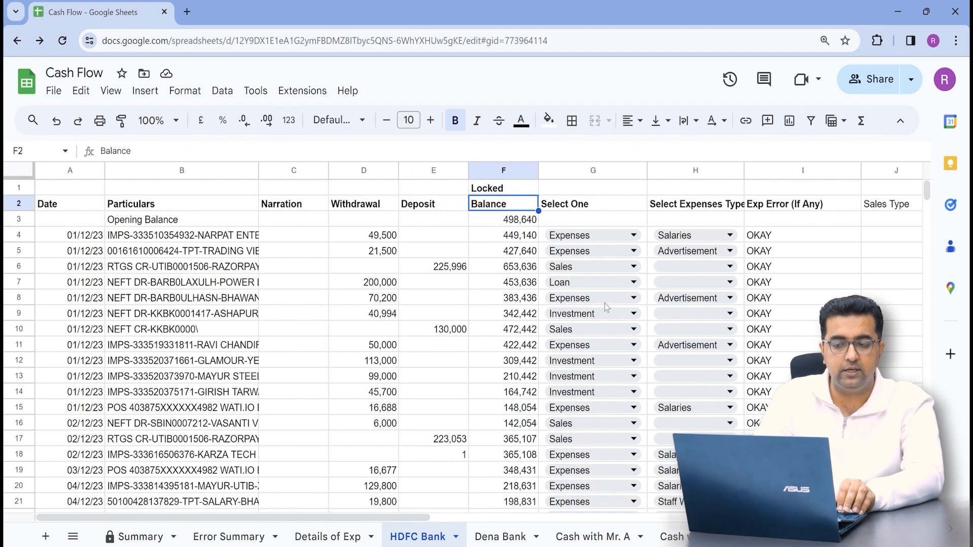
key("ctrl+space")
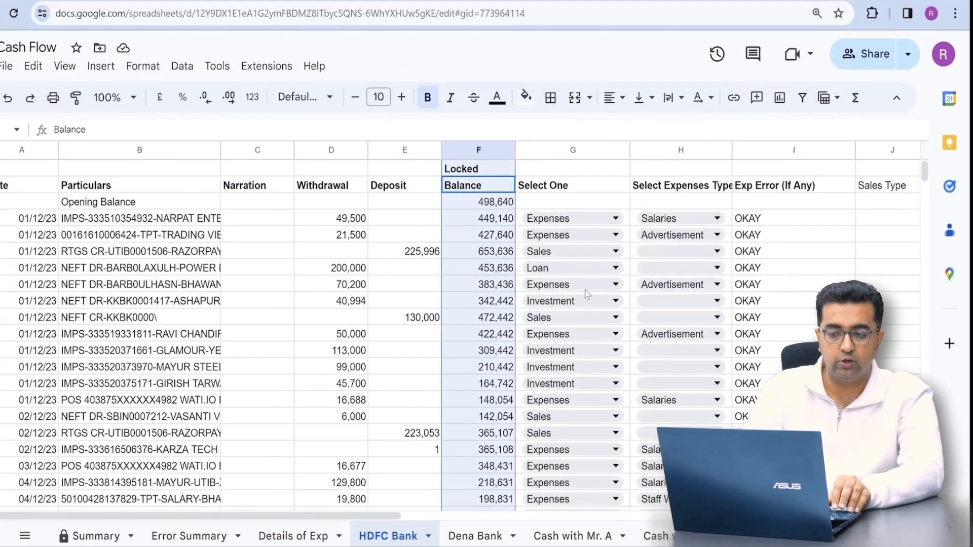
key("Left")
key("Left")
Select the transaction block A4:J24 on HDFC Bank and start a new protected range.
key("Left")
key("Down")
key("Down")
key("Left")
key("Left")
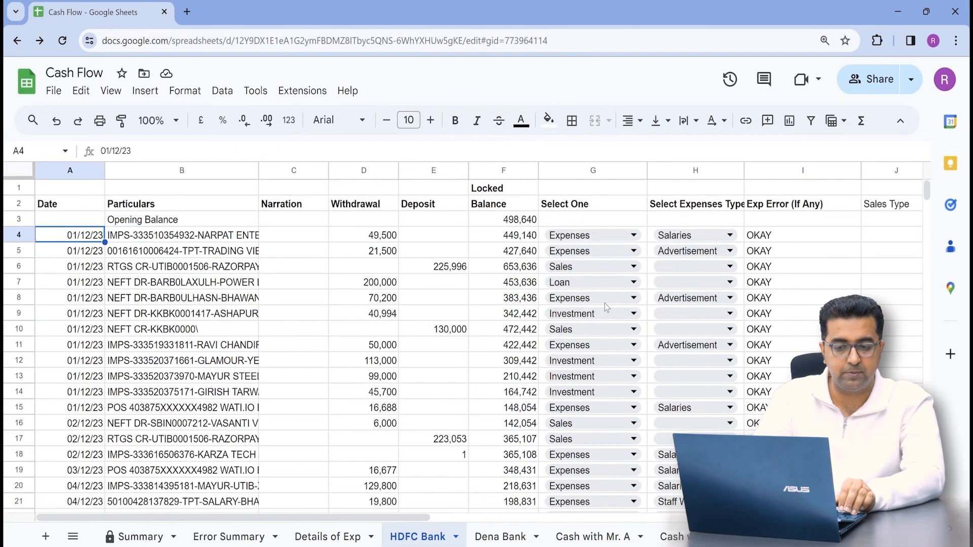
key("shift+space")
key("shift+Down")
key("shift+Down")
key("shift+Down")
key("shift+Down")
key("shift+Down")
key("shift+Down")
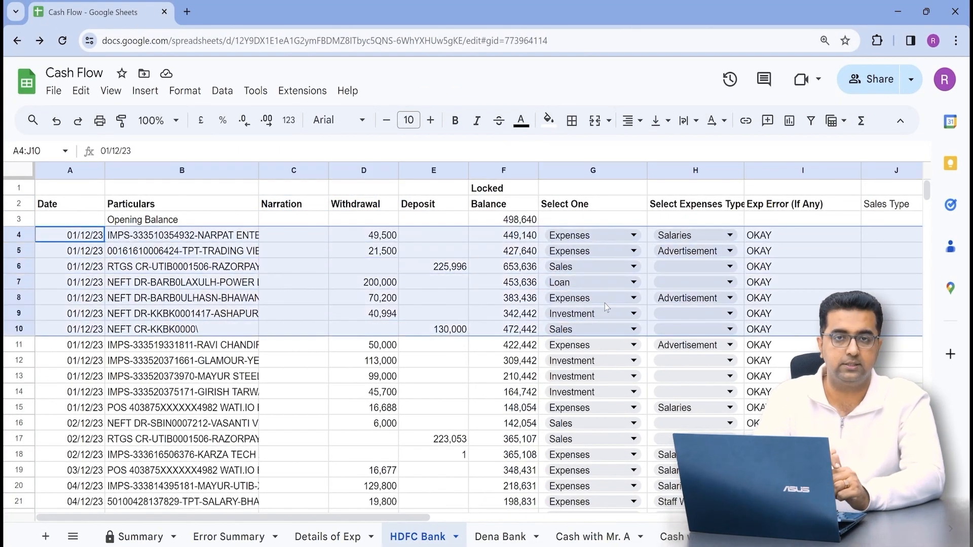
key("Left")
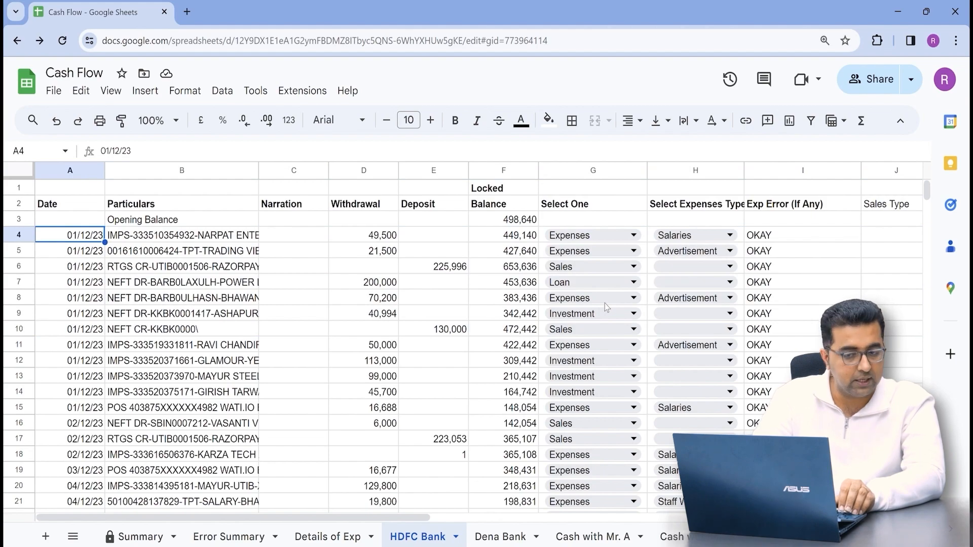
key("ctrl+shift+Down")
key("shift+Down")
key("shift+Down")
key("shift+Up")
key("shift+Up")
key("shift+Up")
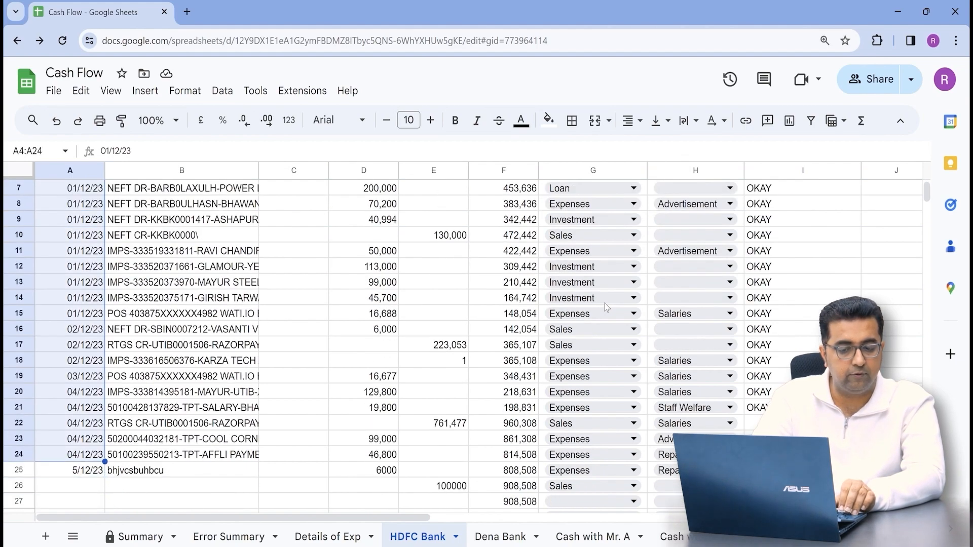
key("shift+space")
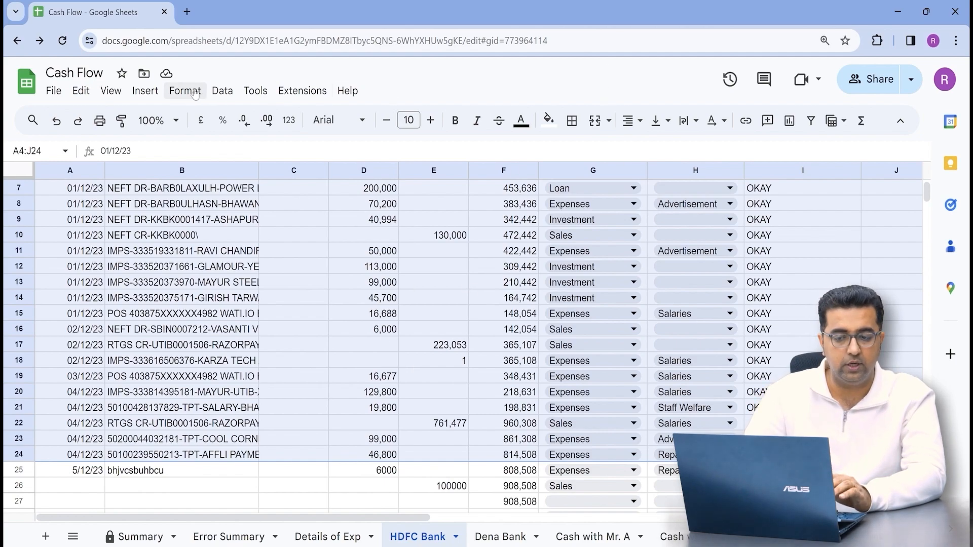
left_click(222, 93)
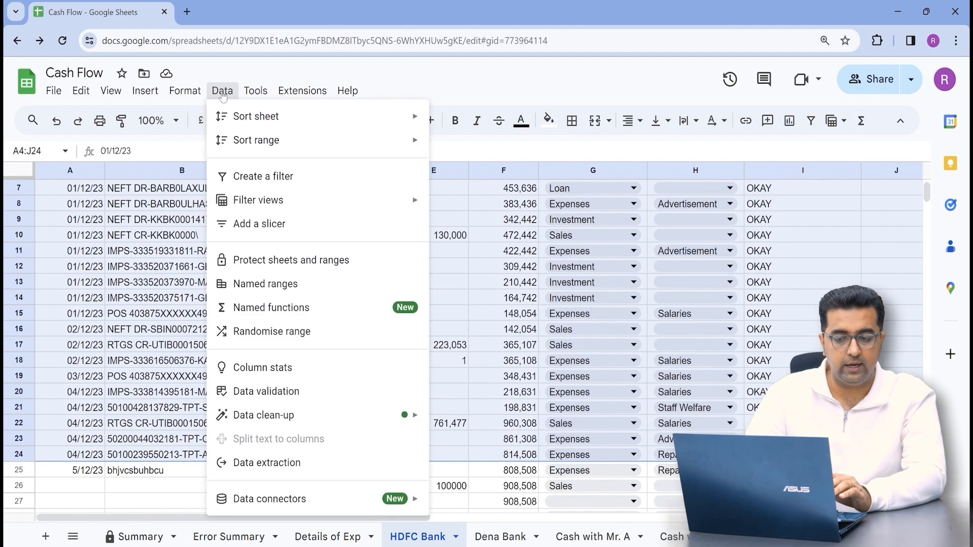
left_click(296, 264)
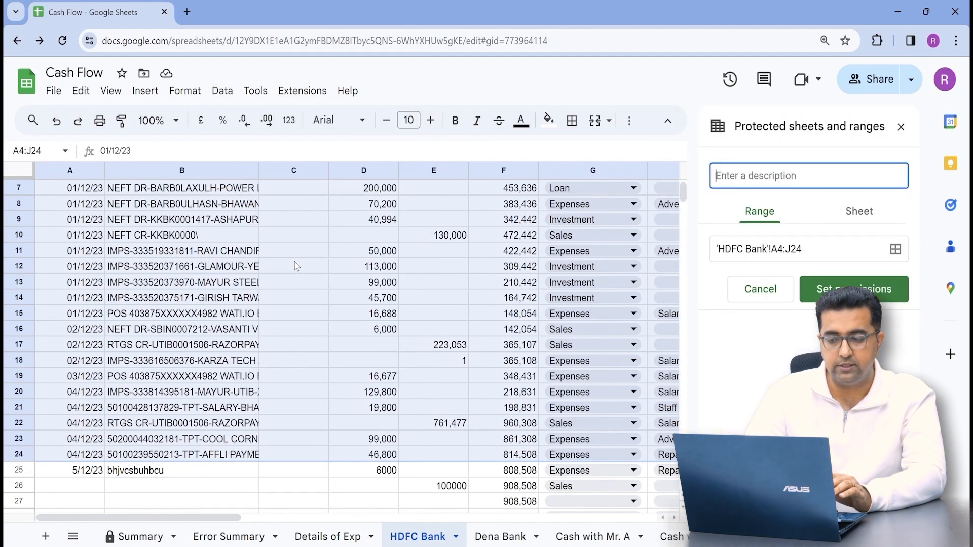